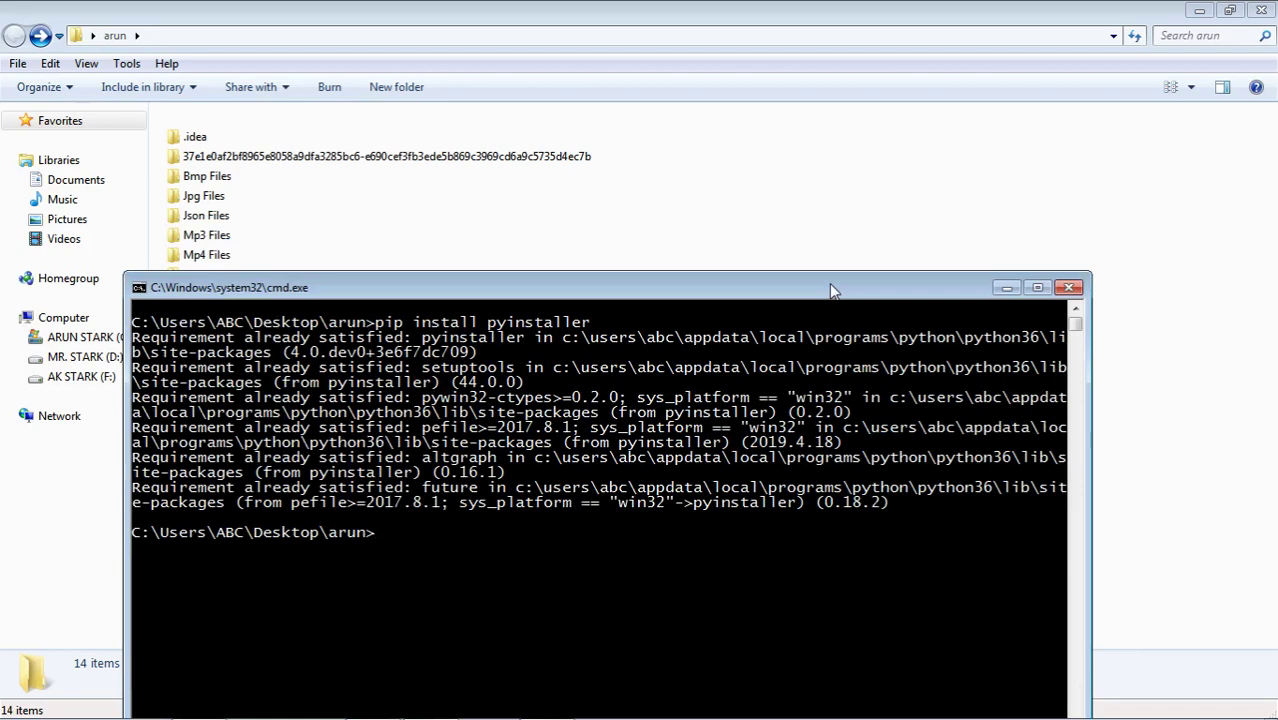
Clear and close the current command prompt, and open a fresh one in the folder containing my_main_file
key("Return")
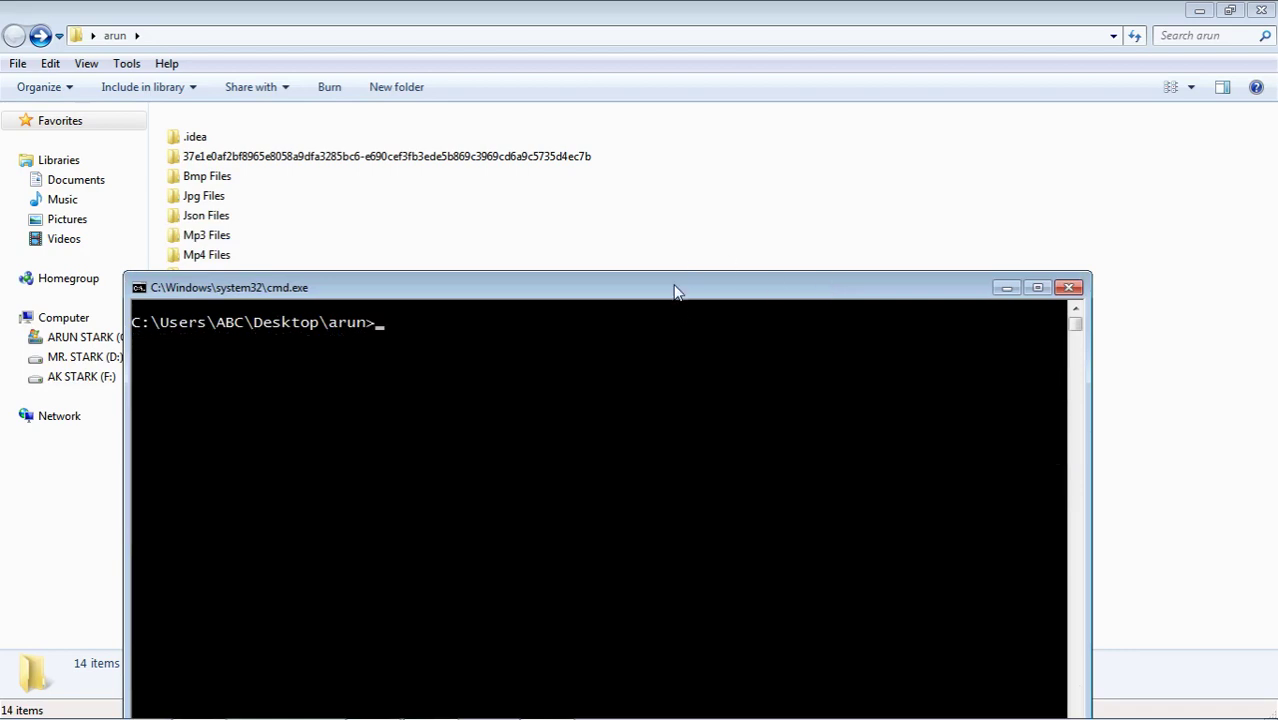
left_click(1080, 346)
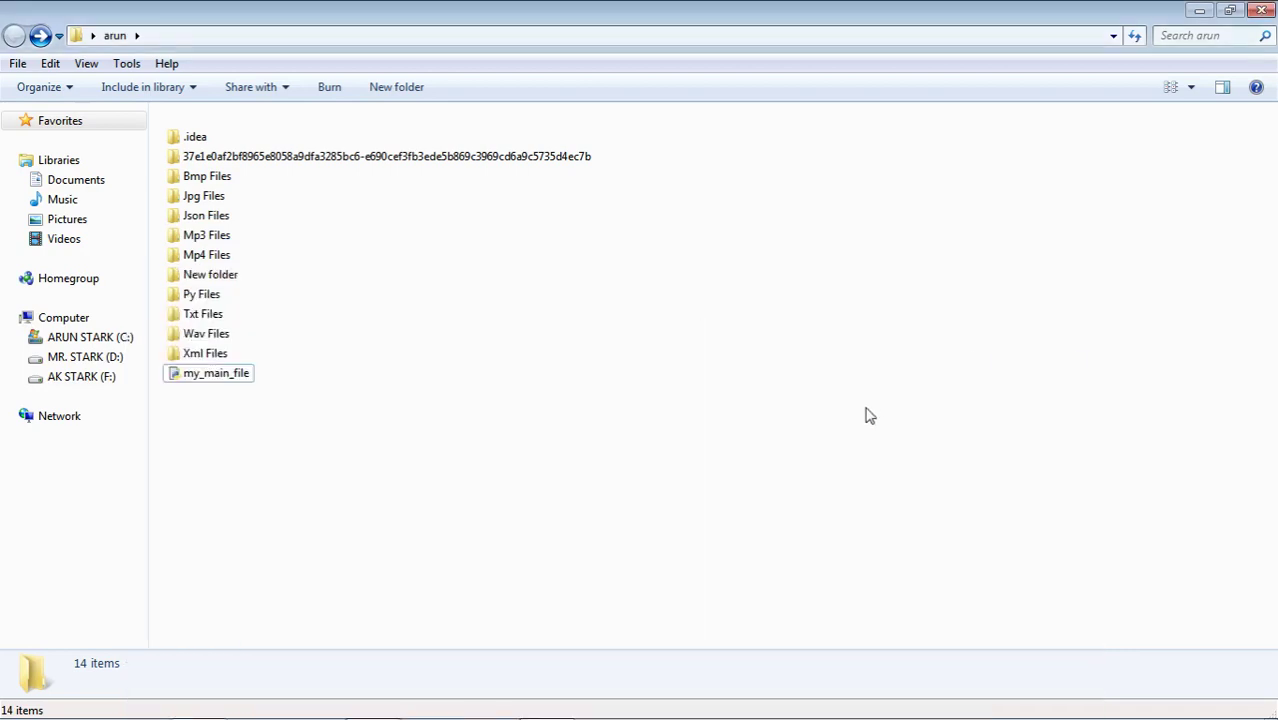
right_click(864, 440, "shift")
left_click(927, 340)
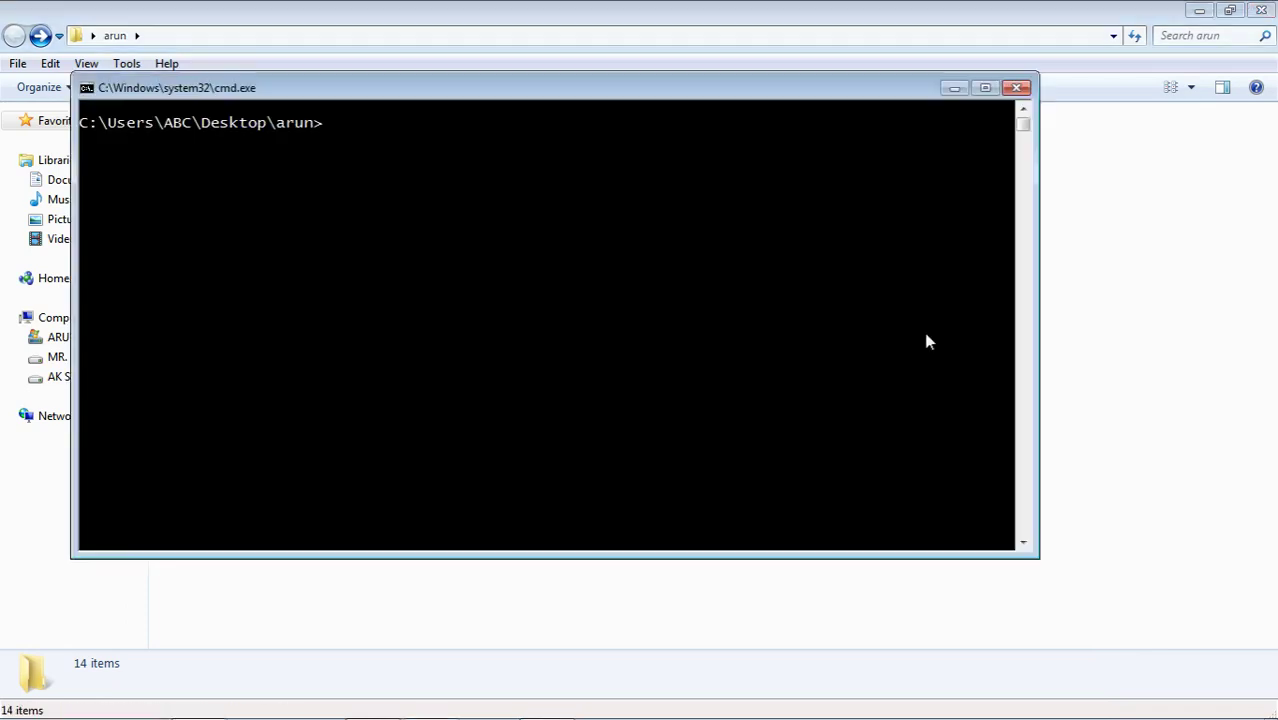
left_click_drag(687, 92, 711, 441)
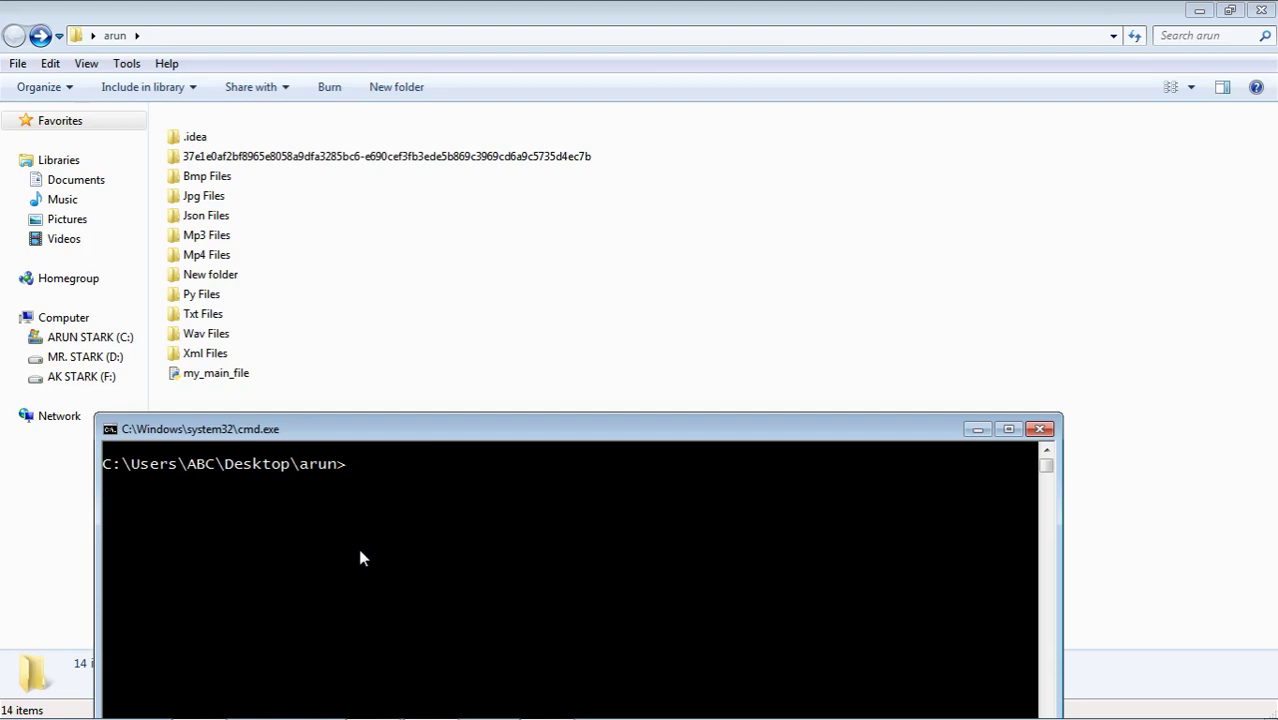
Build a one-file executable from the Python script by running "pyinstaller -F my_main_file.py"
type("pyinstaller -F")
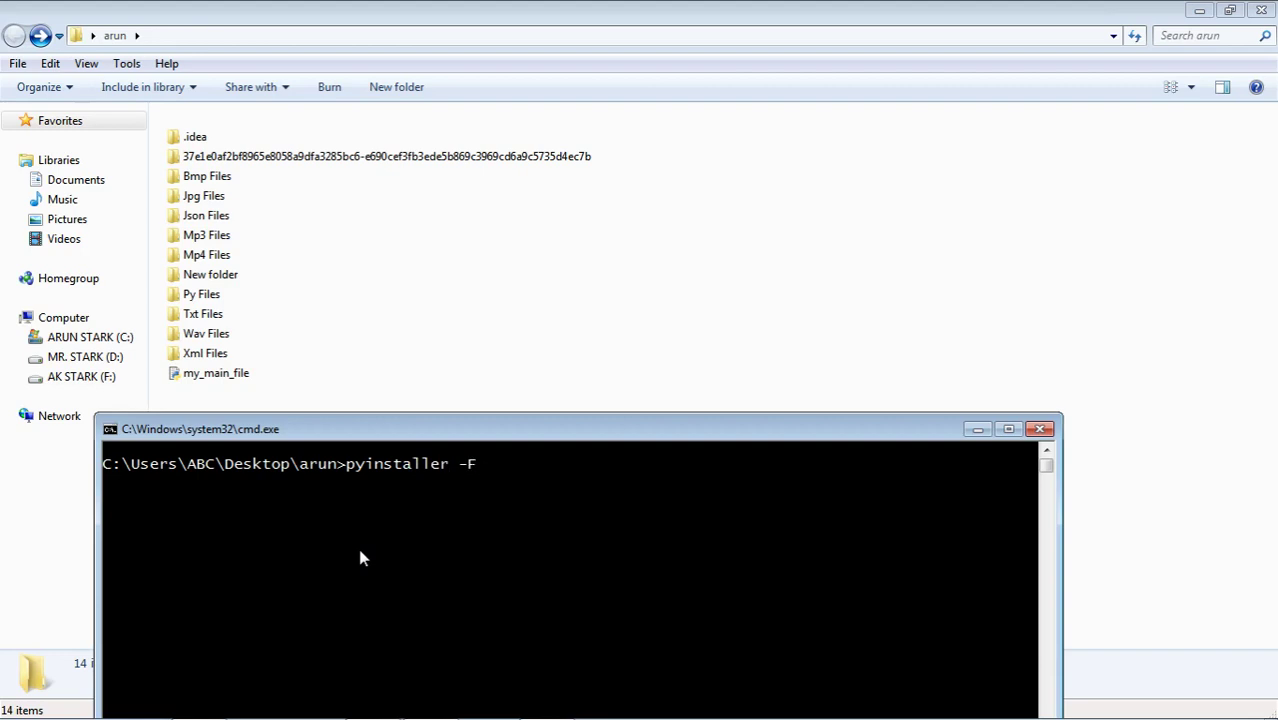
type(" m")
key("Tab")
key("Tab")
key("Tab")
key("Return")
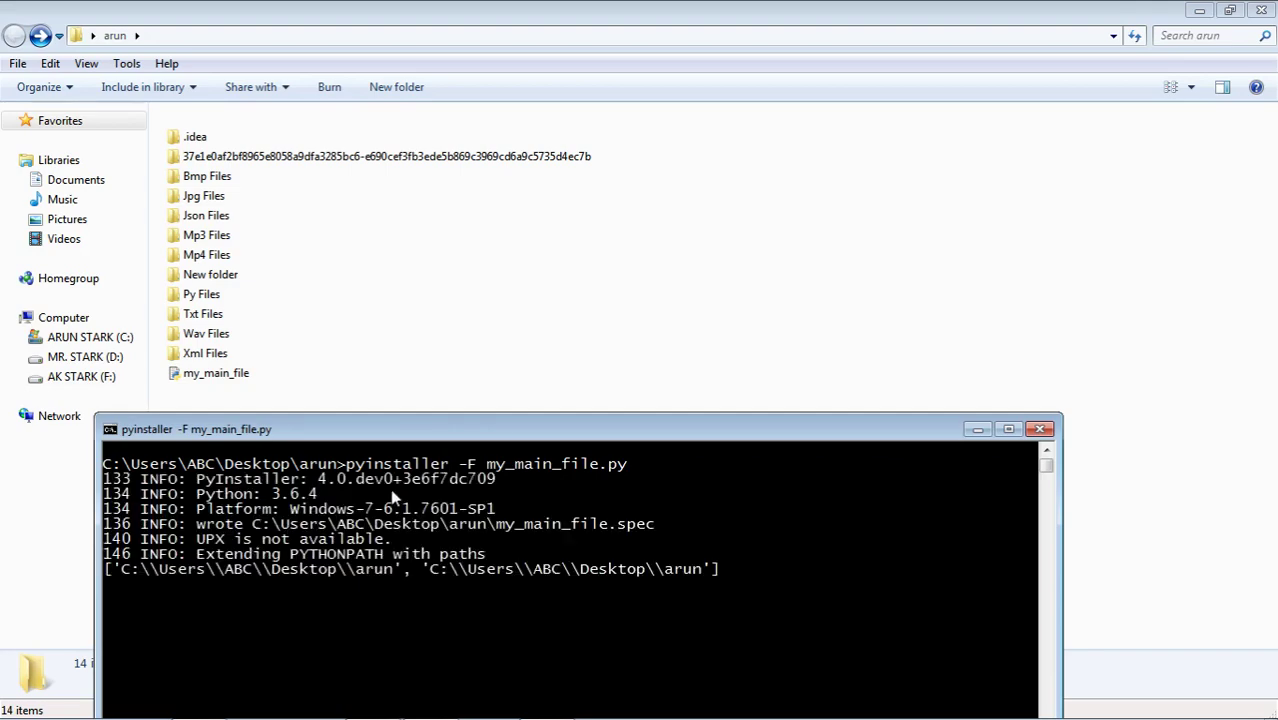
Clear the build output with cls and close the command prompt
left_click_drag(372, 432, 297, 154)
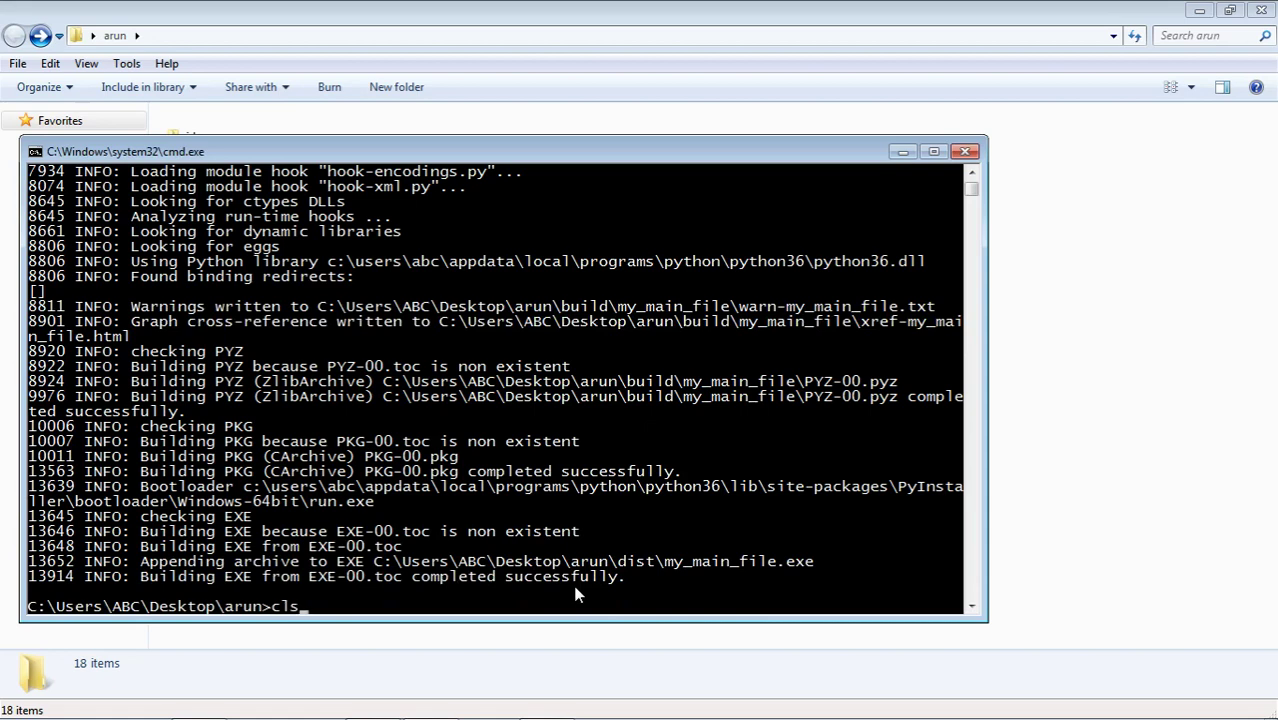
key("Return")
left_click(965, 151)
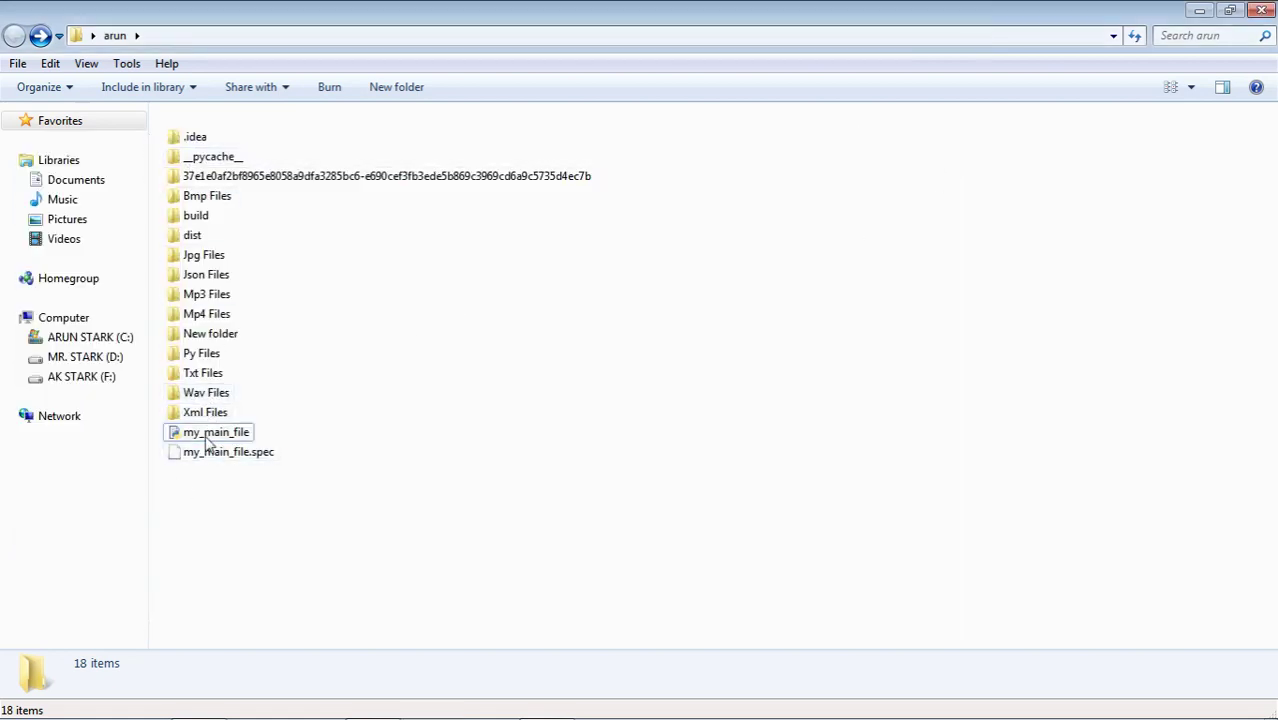
Run the my_main_file Python script to sort the folder, and check the Spec Files folder
double_click(204, 432)
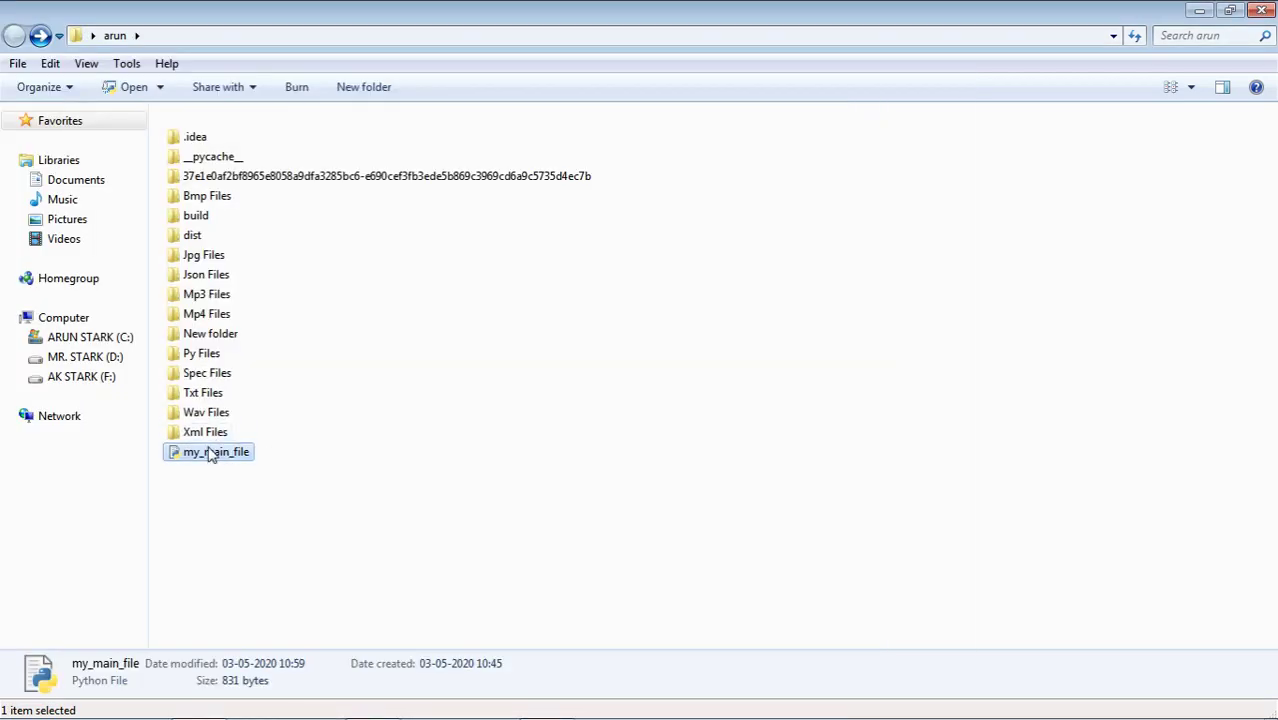
double_click(206, 373)
left_click(15, 38)
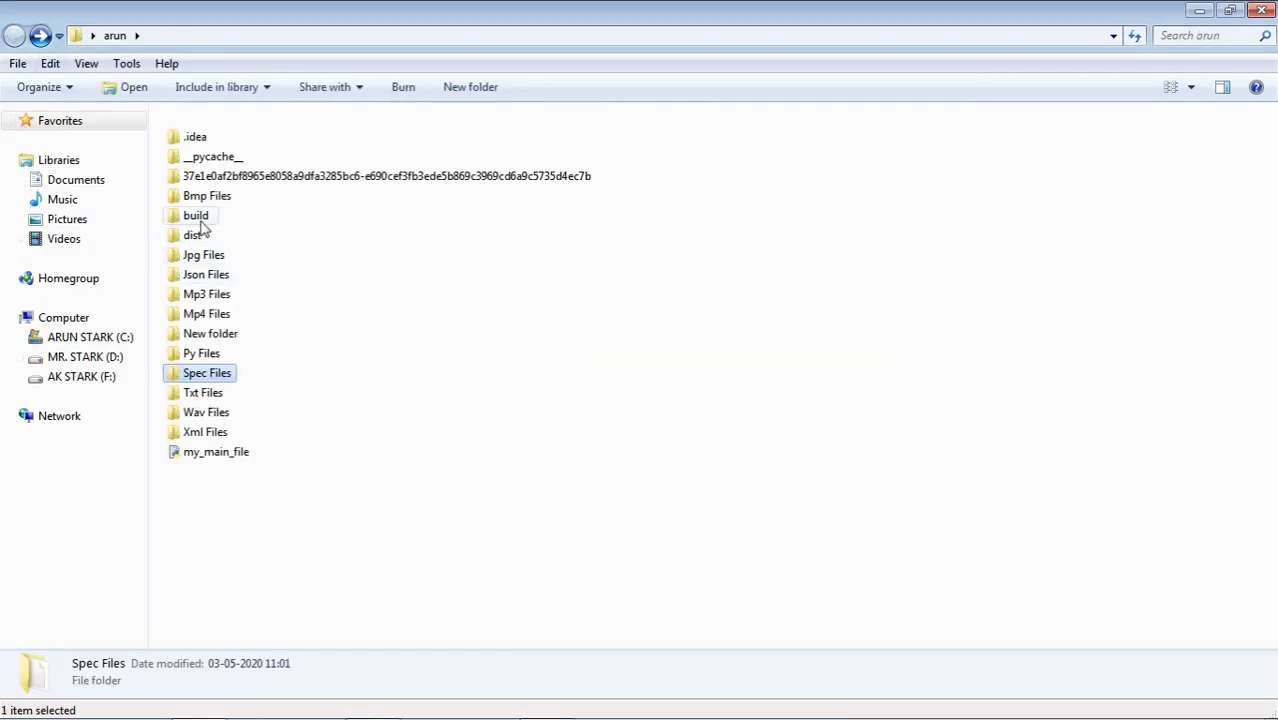
Look through the build, Jpg Files, Json Files, Mp3 Files and Wav Files folders to check their contents
double_click(201, 216)
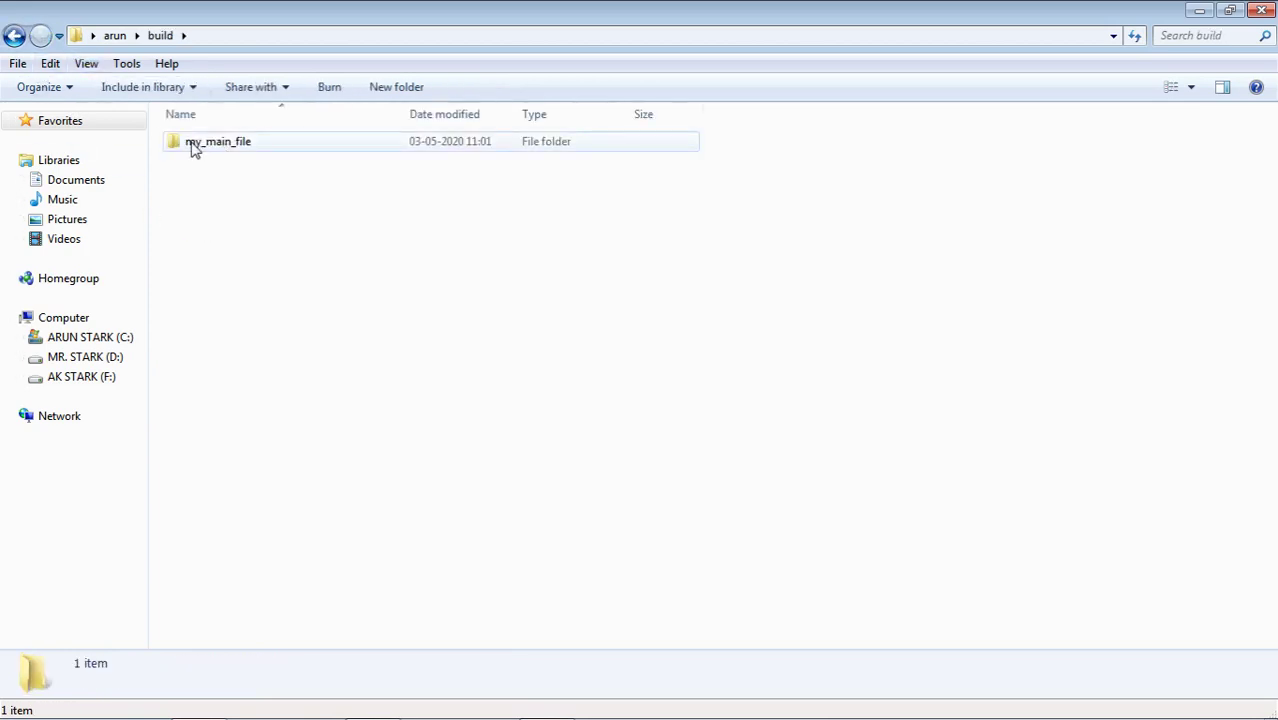
left_click(15, 37)
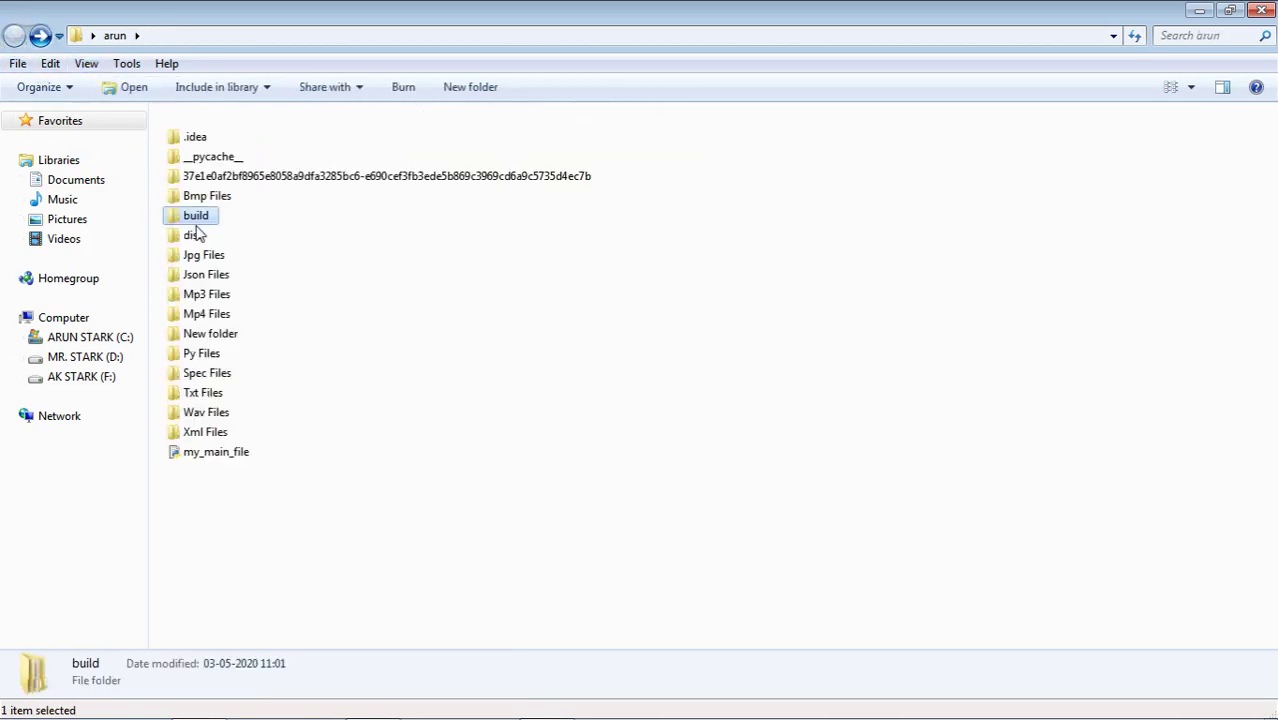
left_click(193, 240)
double_click(205, 255)
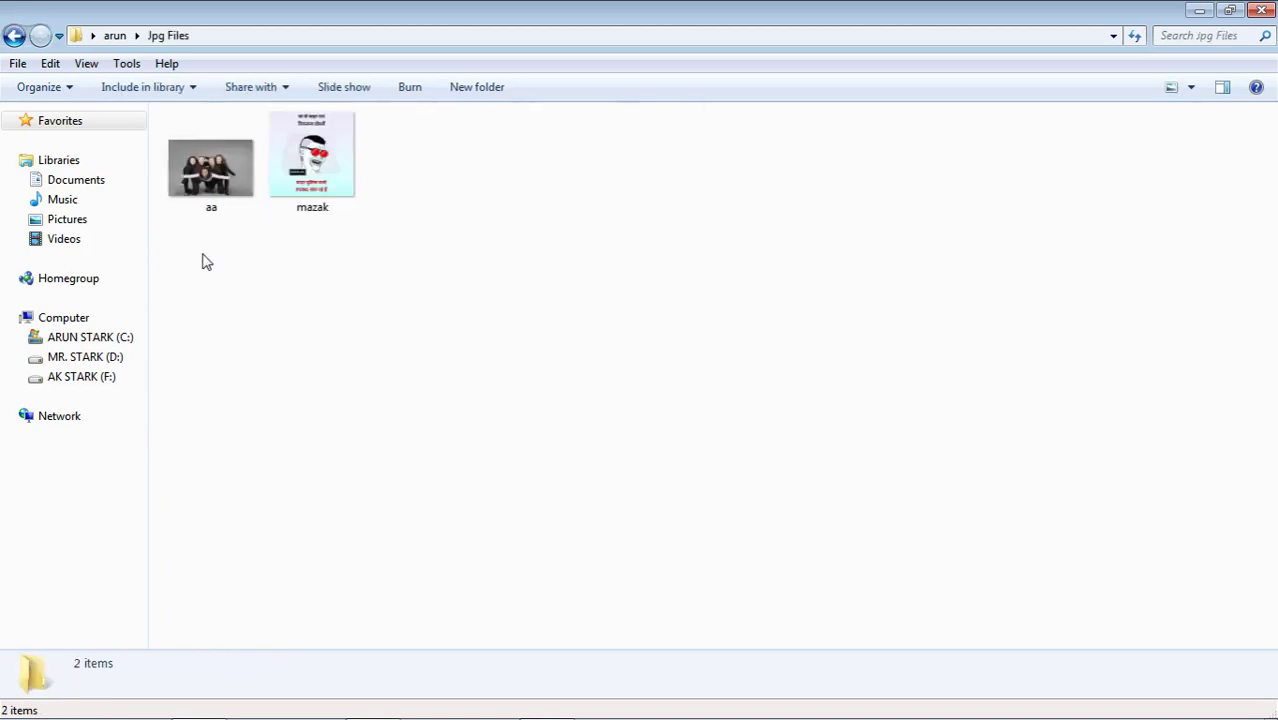
left_click(15, 37)
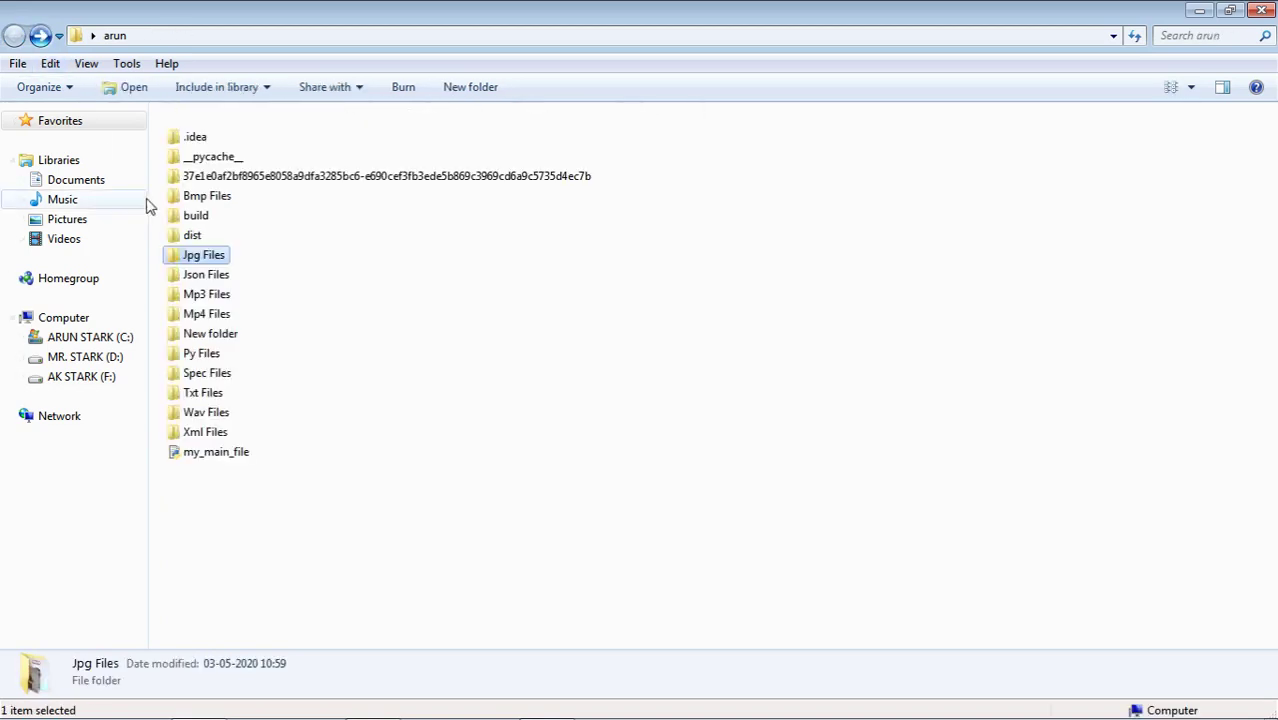
double_click(205, 274)
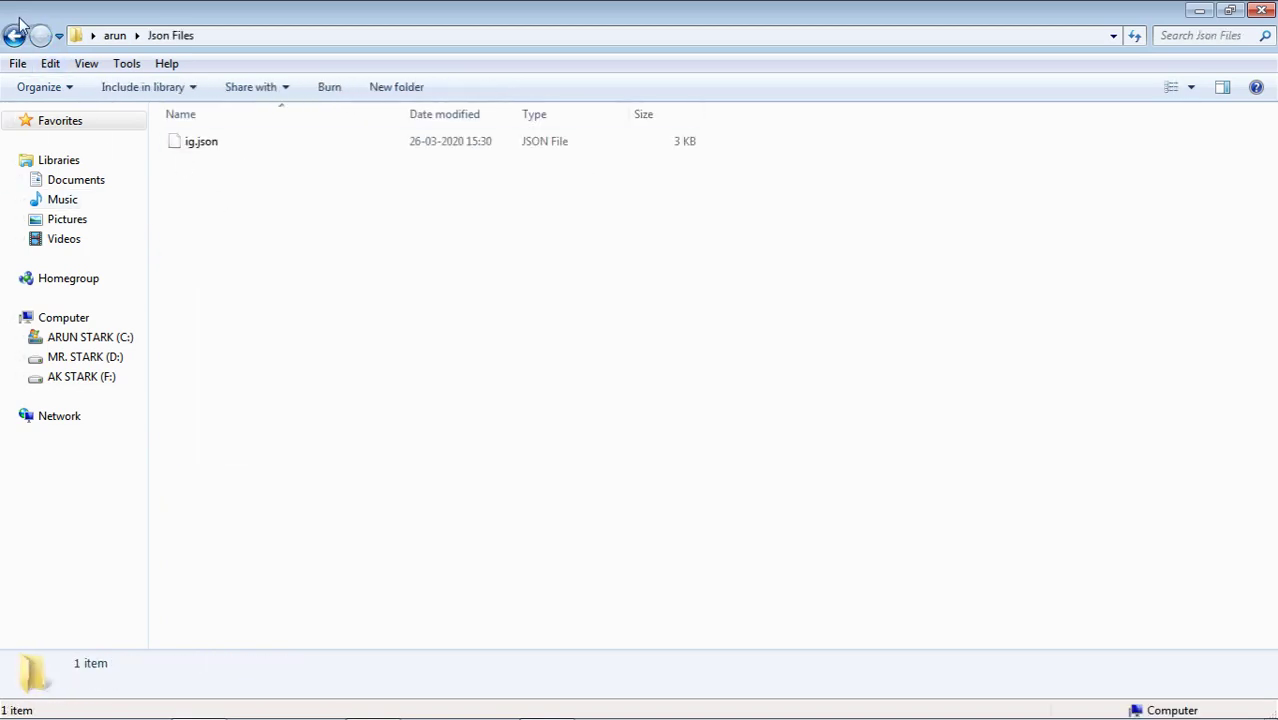
left_click(17, 35)
double_click(228, 295)
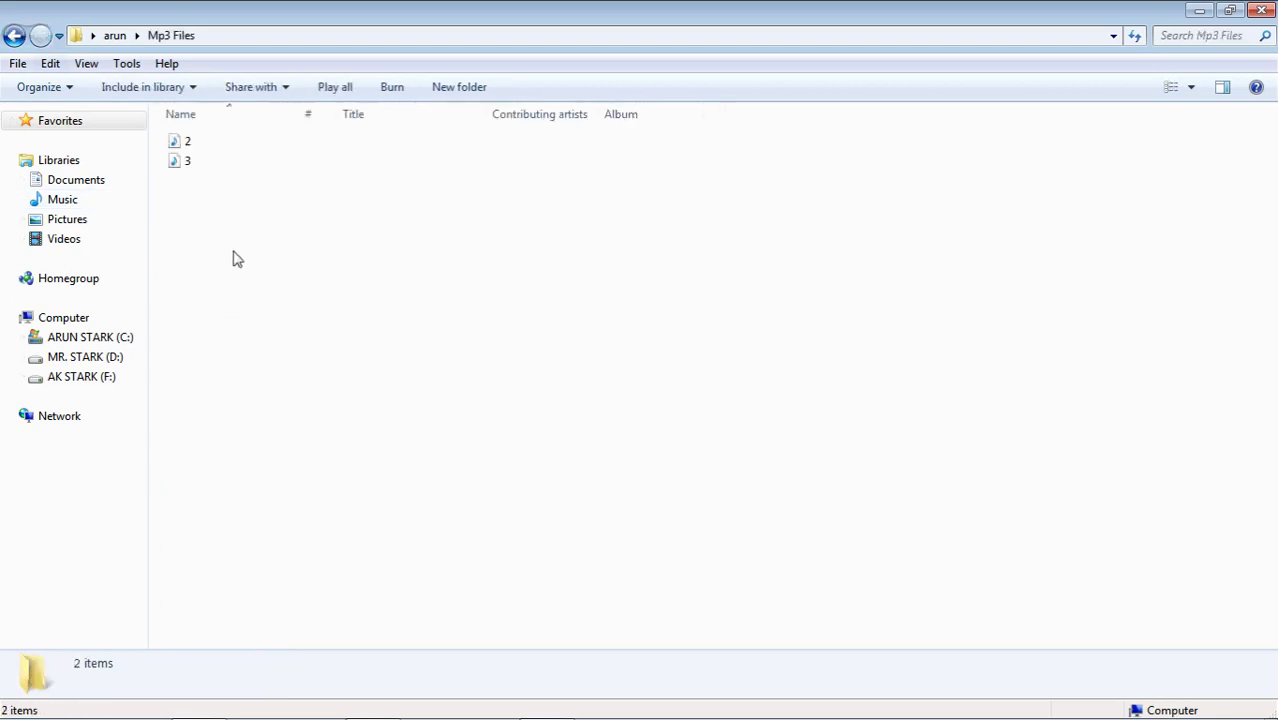
left_click(15, 36)
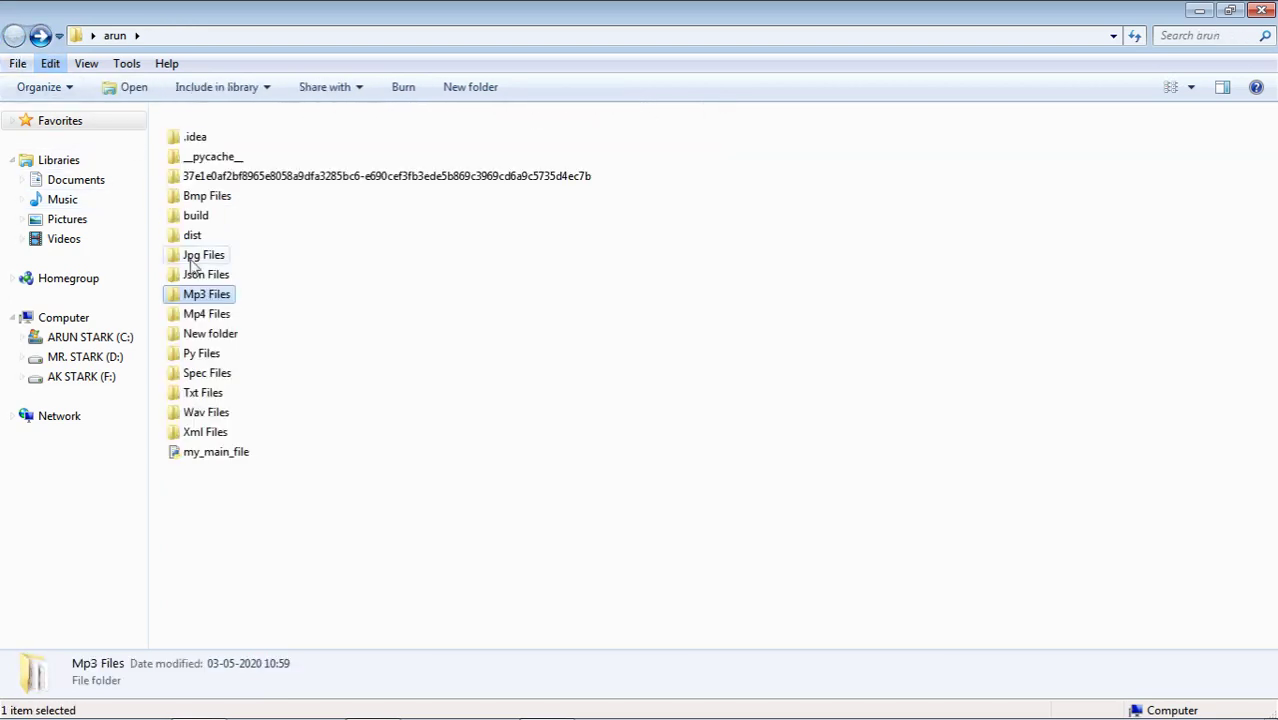
double_click(203, 412)
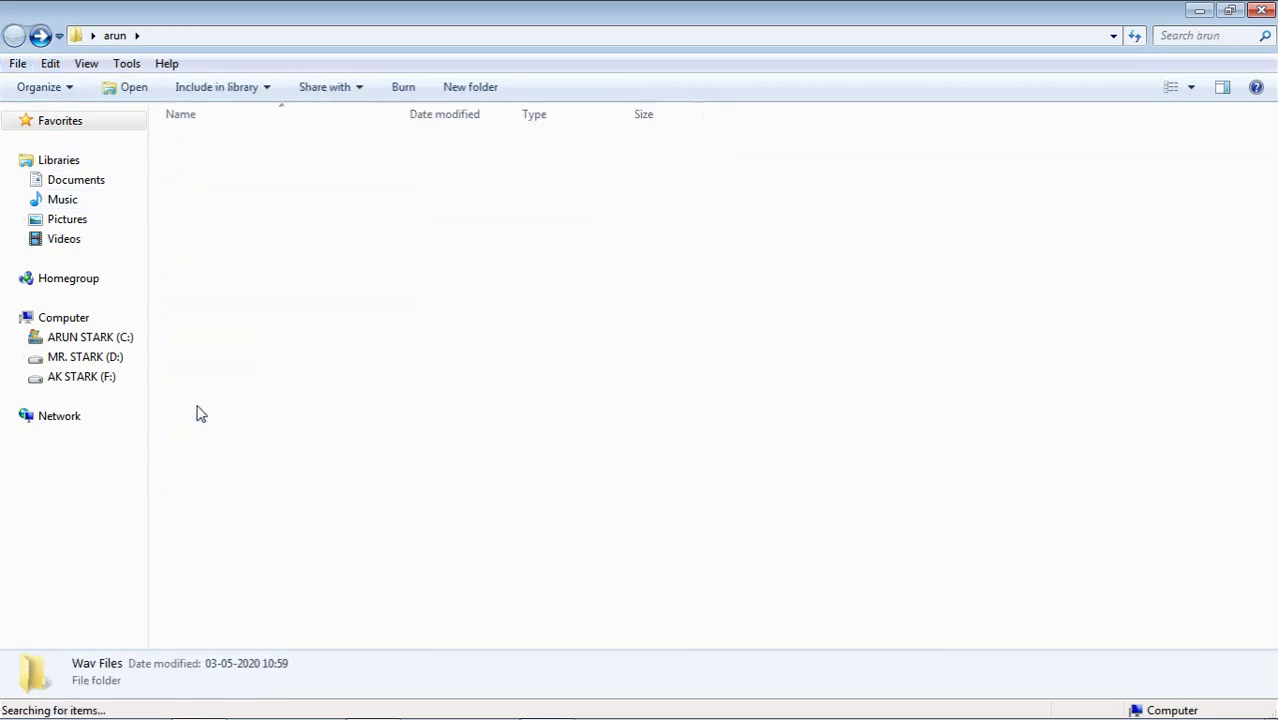
left_click(14, 36)
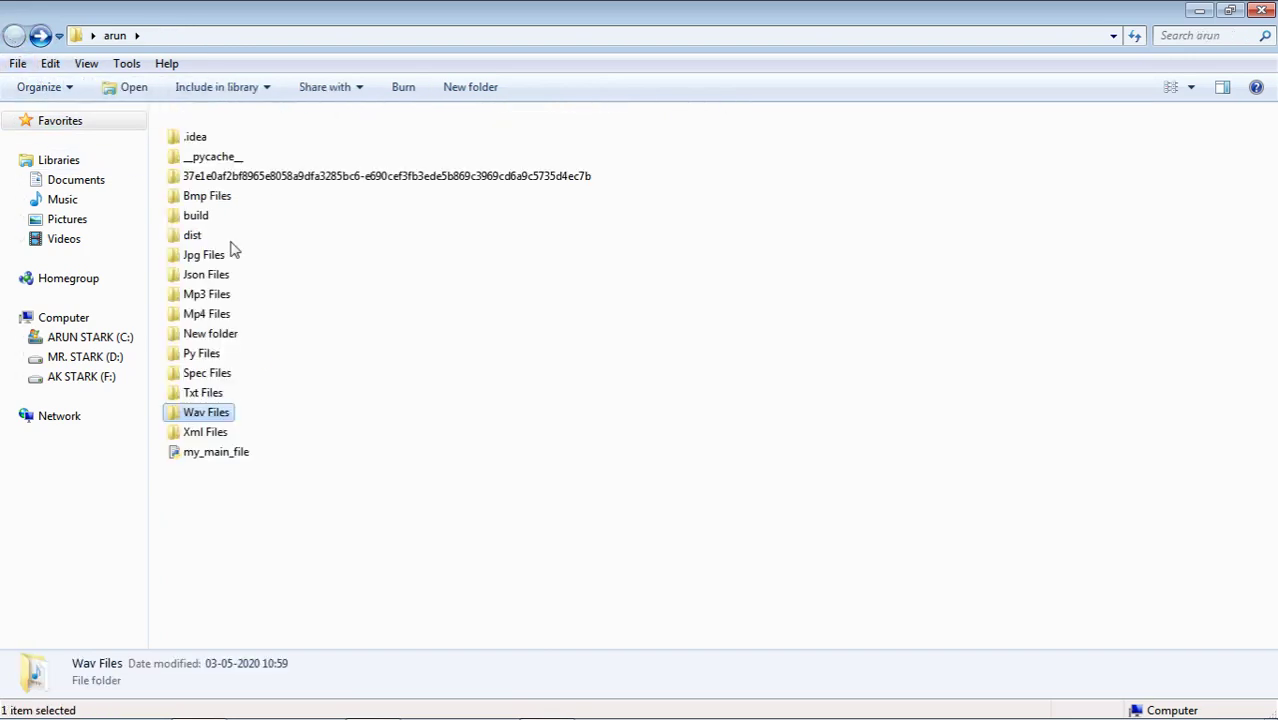
Copy the my_main_file application from the dist folder and open the asjk folder on drive D:
double_click(203, 240)
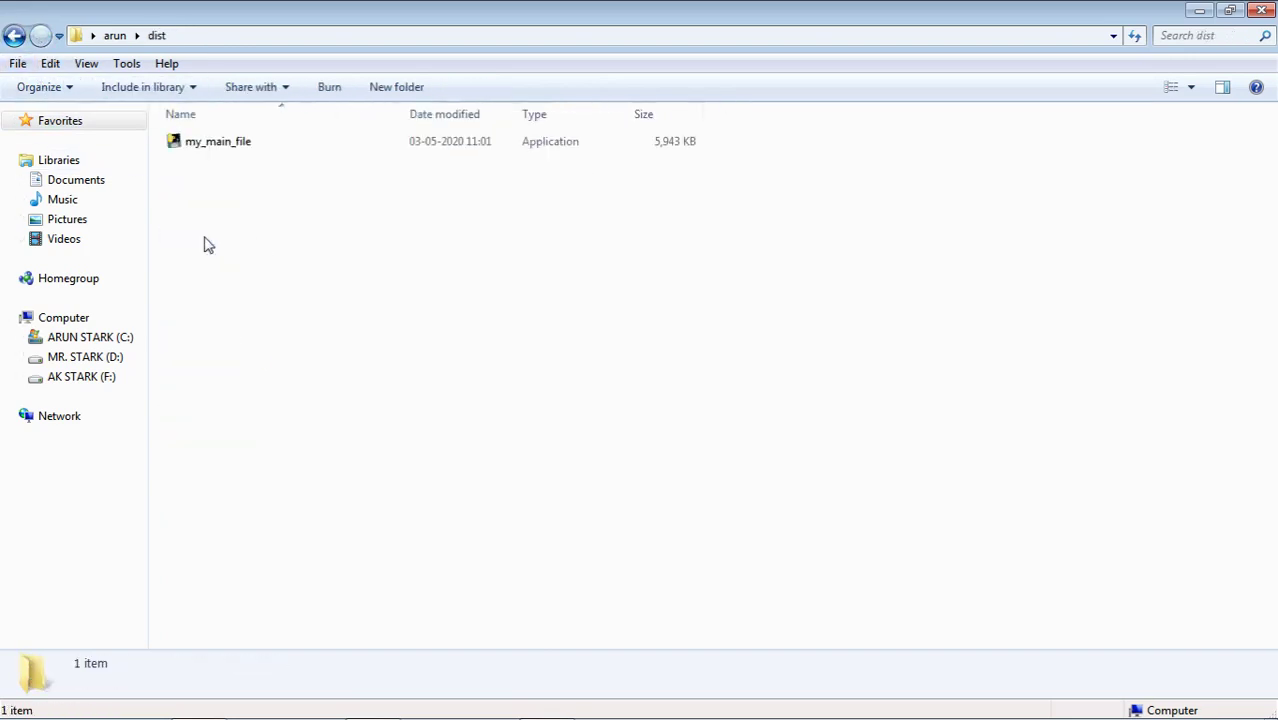
left_click(197, 143)
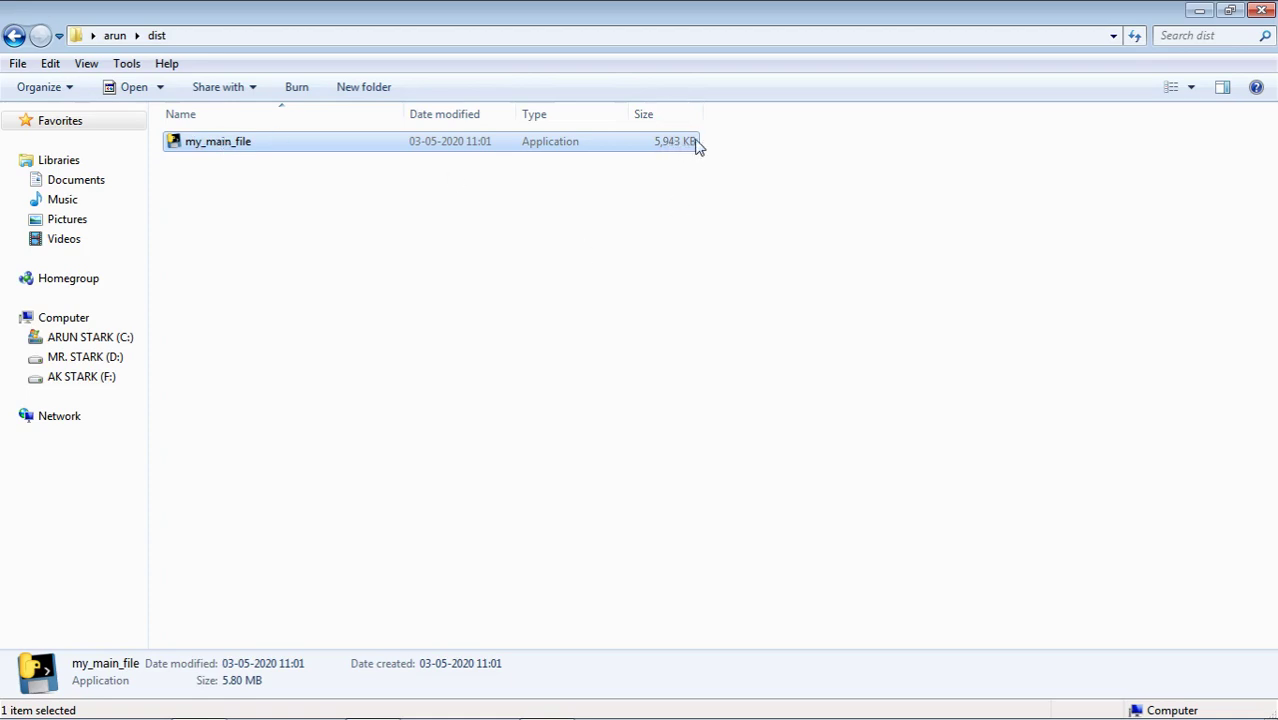
left_click(74, 358)
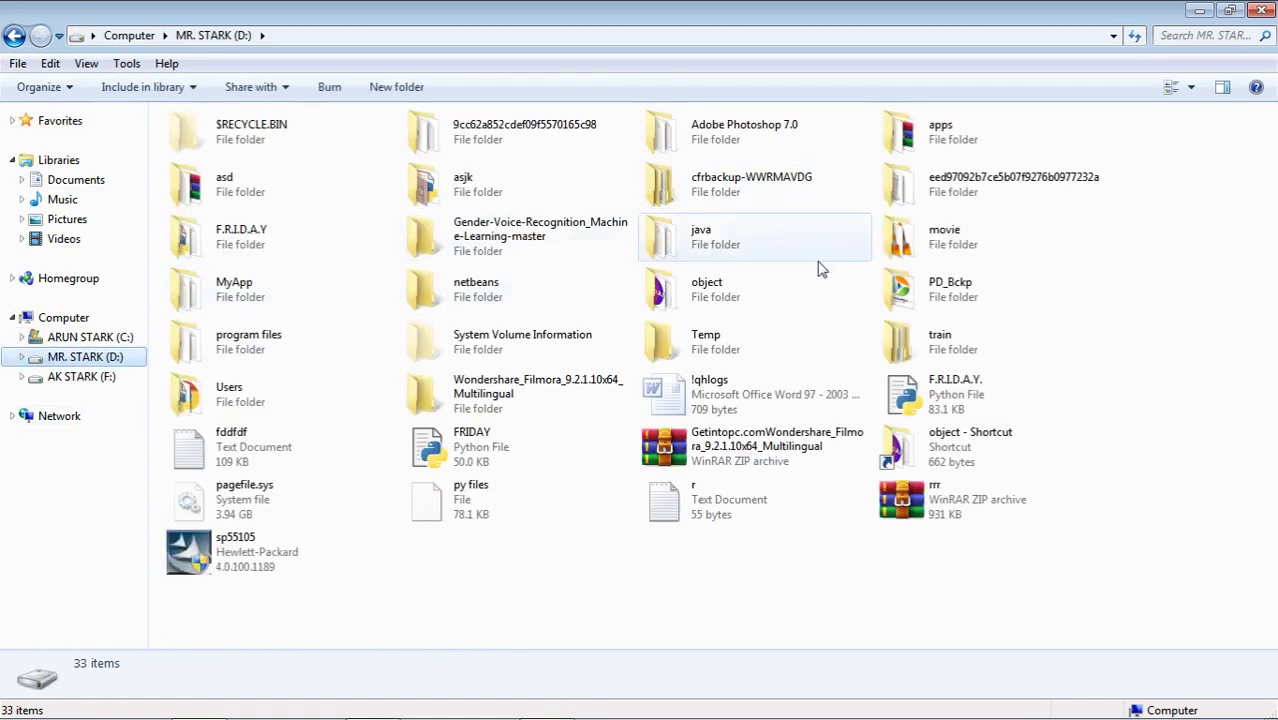
double_click(517, 180)
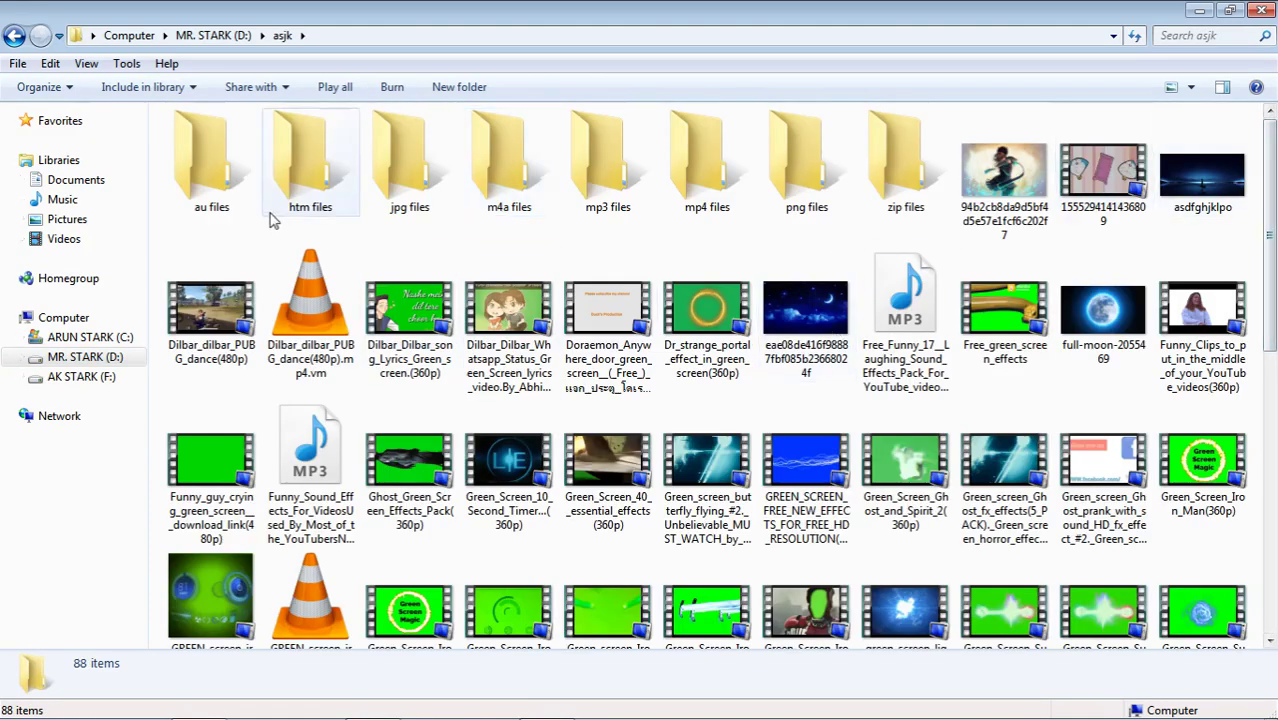
Permanently delete the eight file-type folders, from au files through zip files, in the asjk folder
left_click(252, 201)
key("shift+Right")
key("shift+Right")
key("shift+Right")
key("shift+Right")
key("shift+Right")
key("shift+Right")
key("shift+Right")
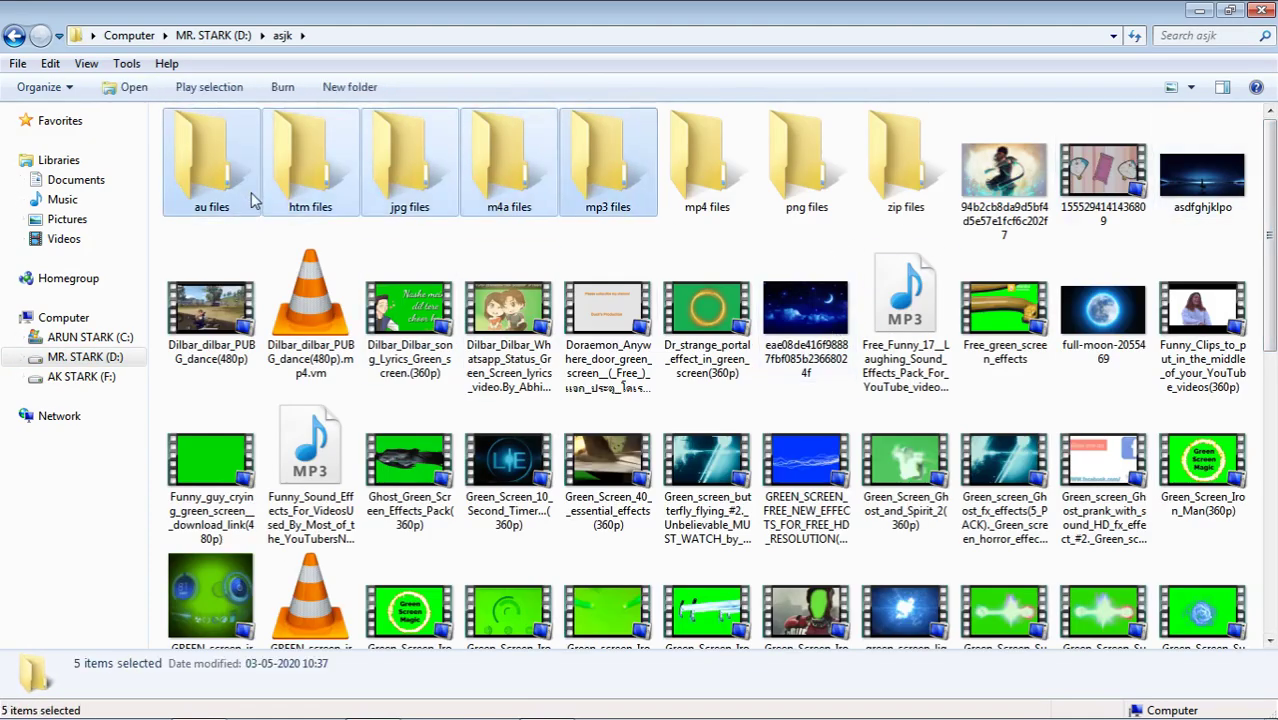
key("shift+Delete")
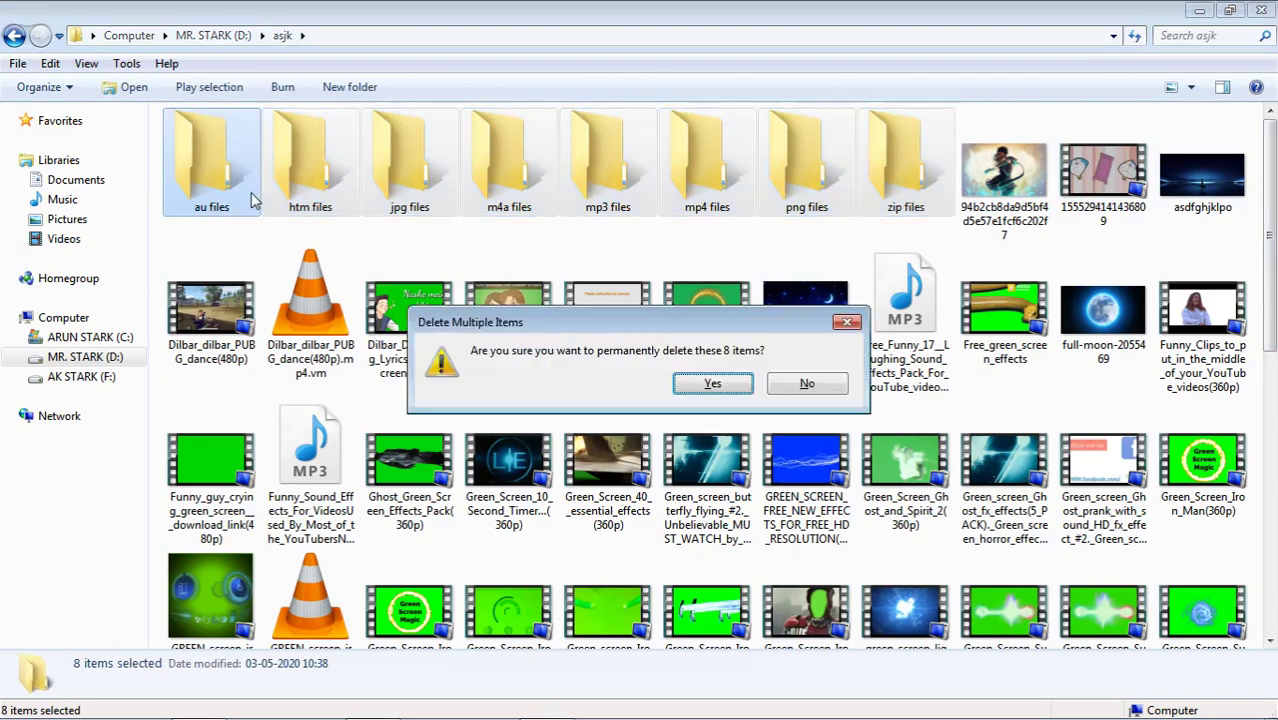
key("Return")
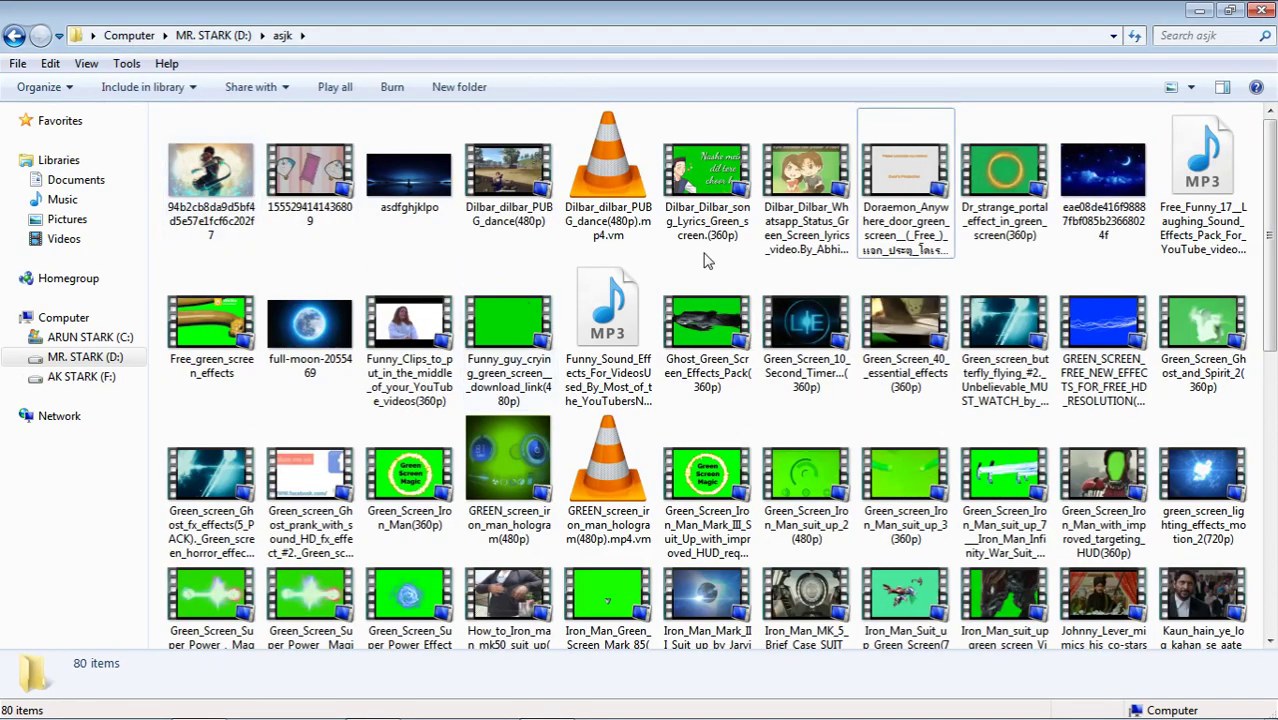
Paste the my_main_file application into the asjk folder and run it to sort the files there
scroll(1237, 222, "down", 5)
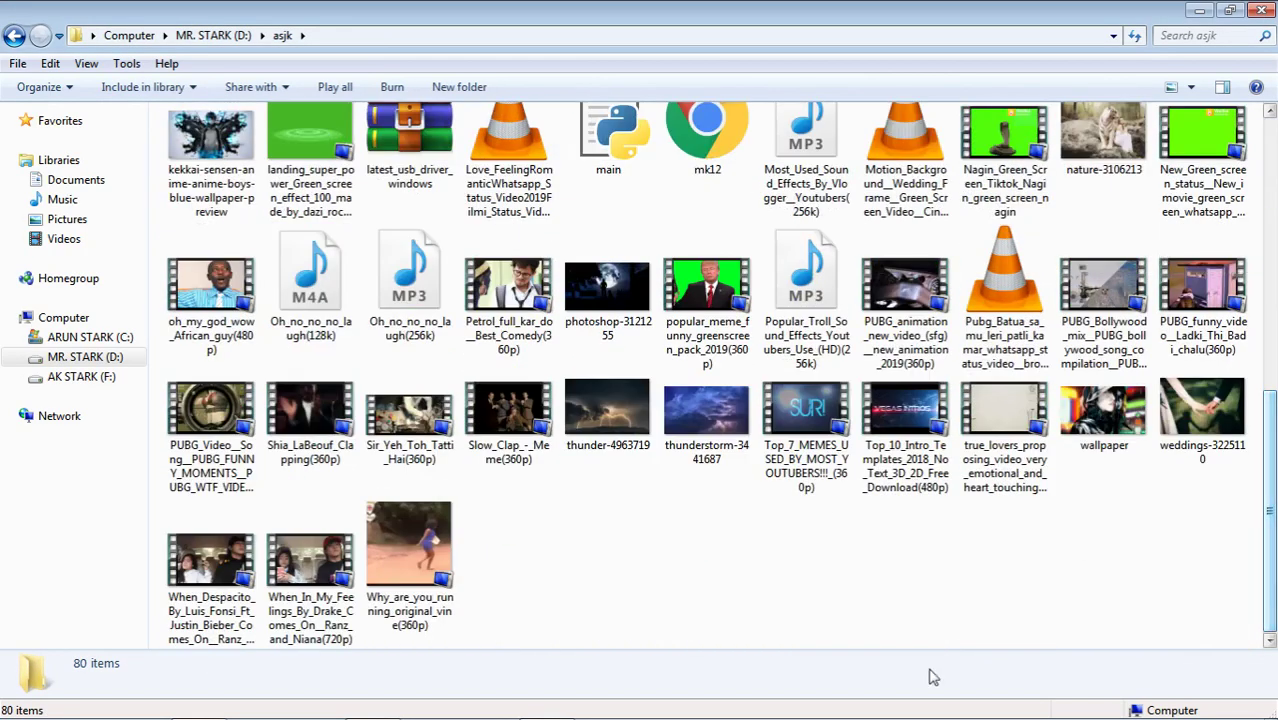
key("ctrl+v")
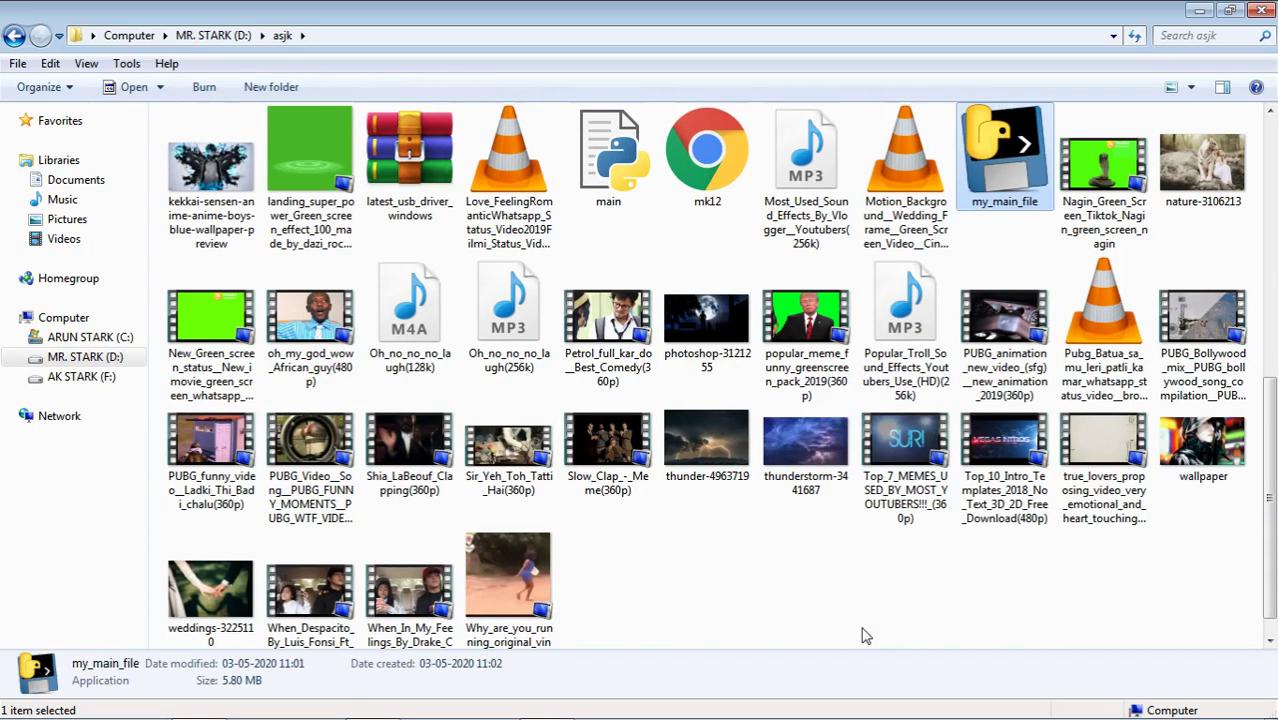
double_click(997, 178)
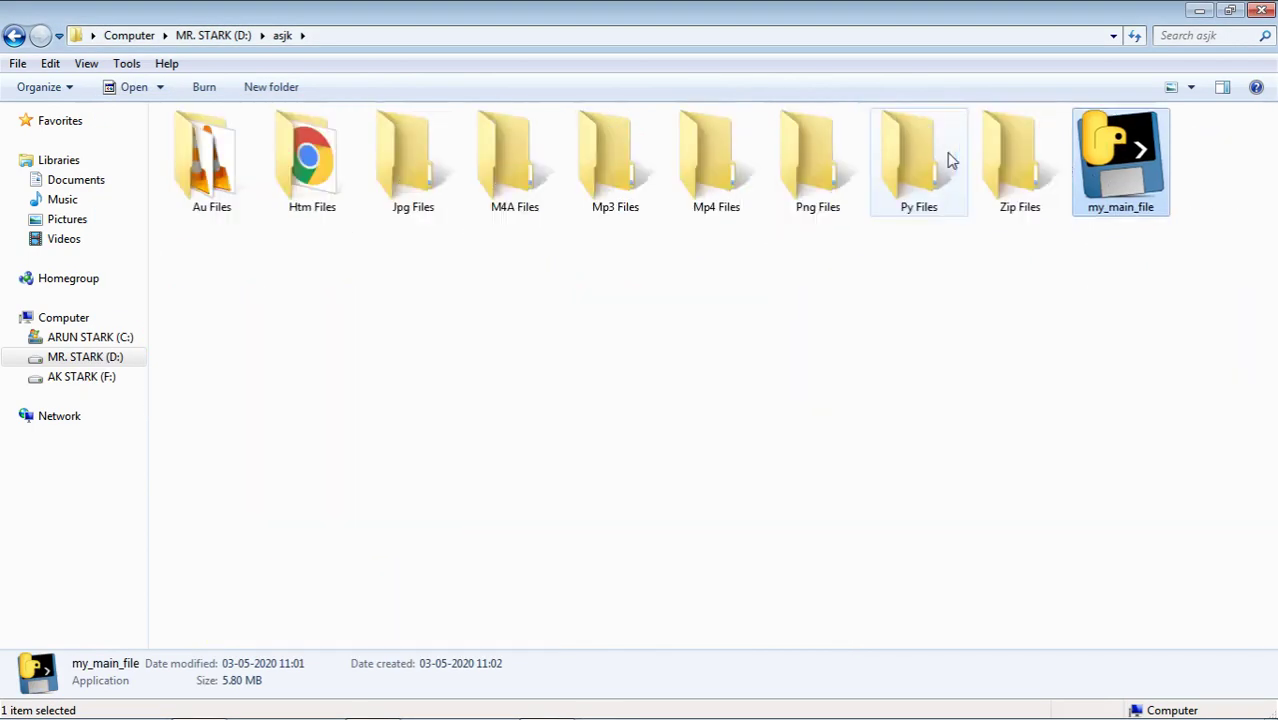
Examine the sorted contents of the Au Files, Htm Files, Jpg Files and M4A Files folders in asjk
left_click(1106, 209)
double_click(239, 185)
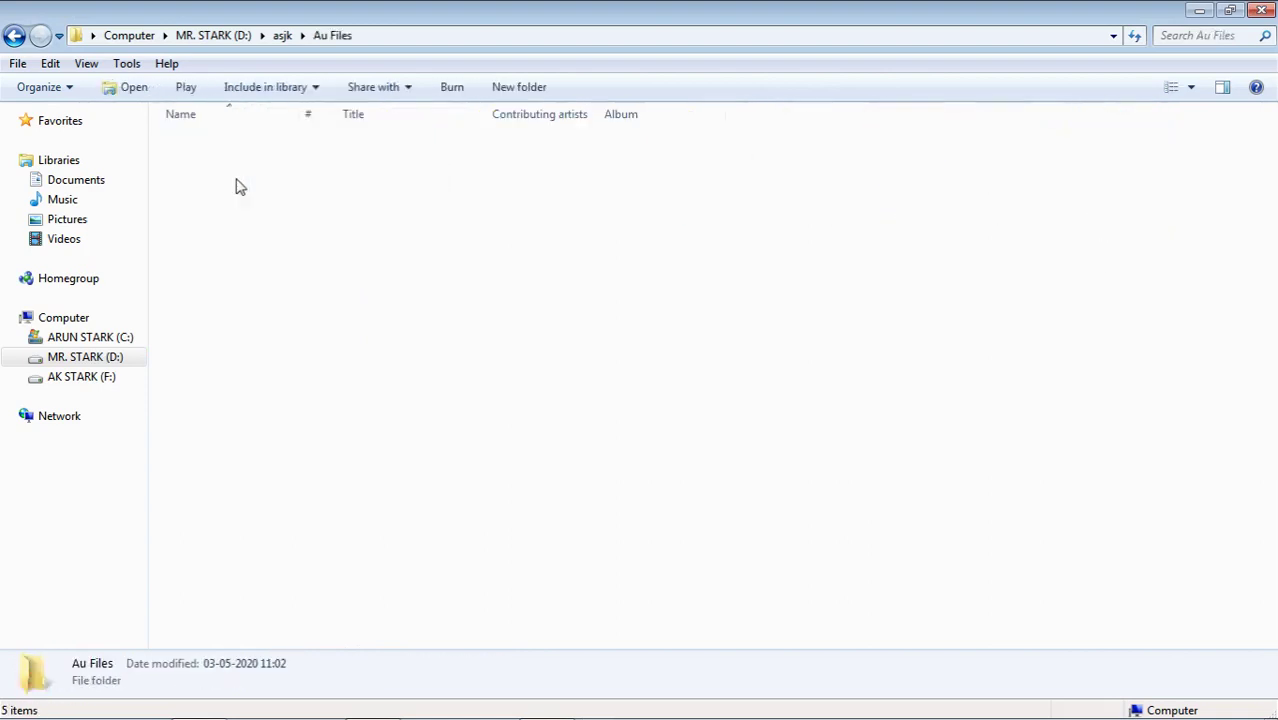
double_click(13, 38)
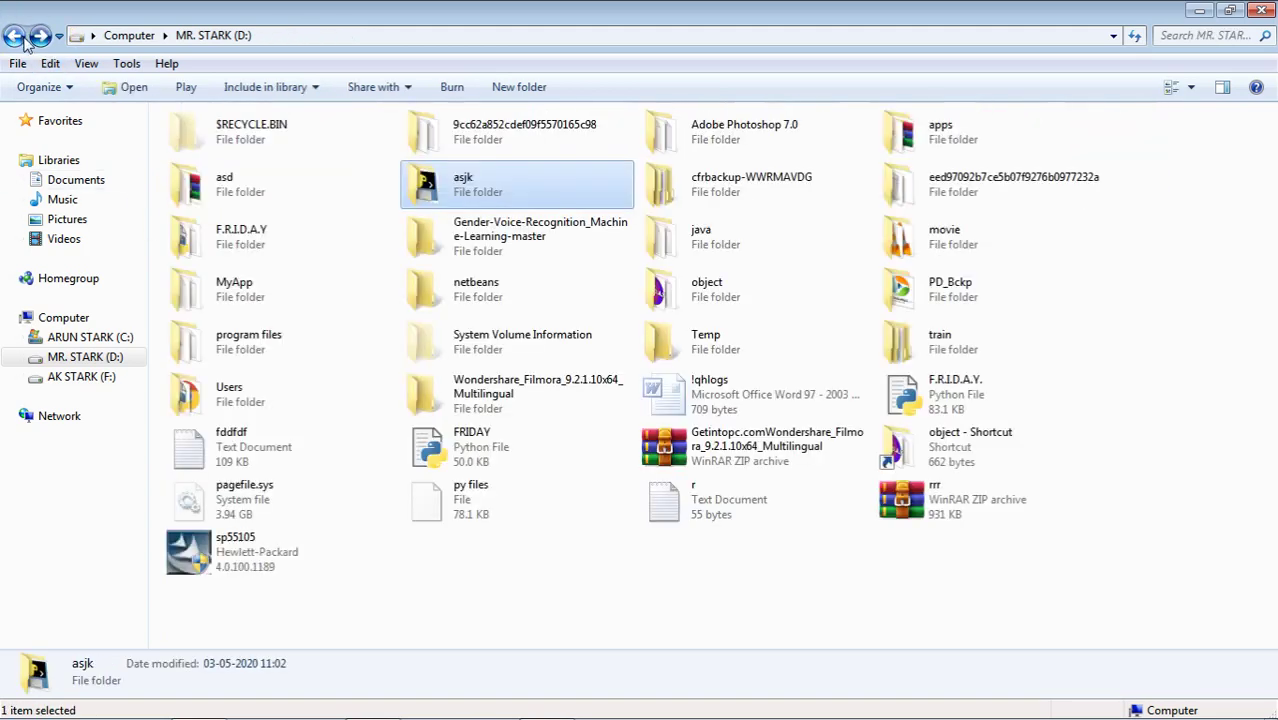
left_click(40, 35)
double_click(325, 185)
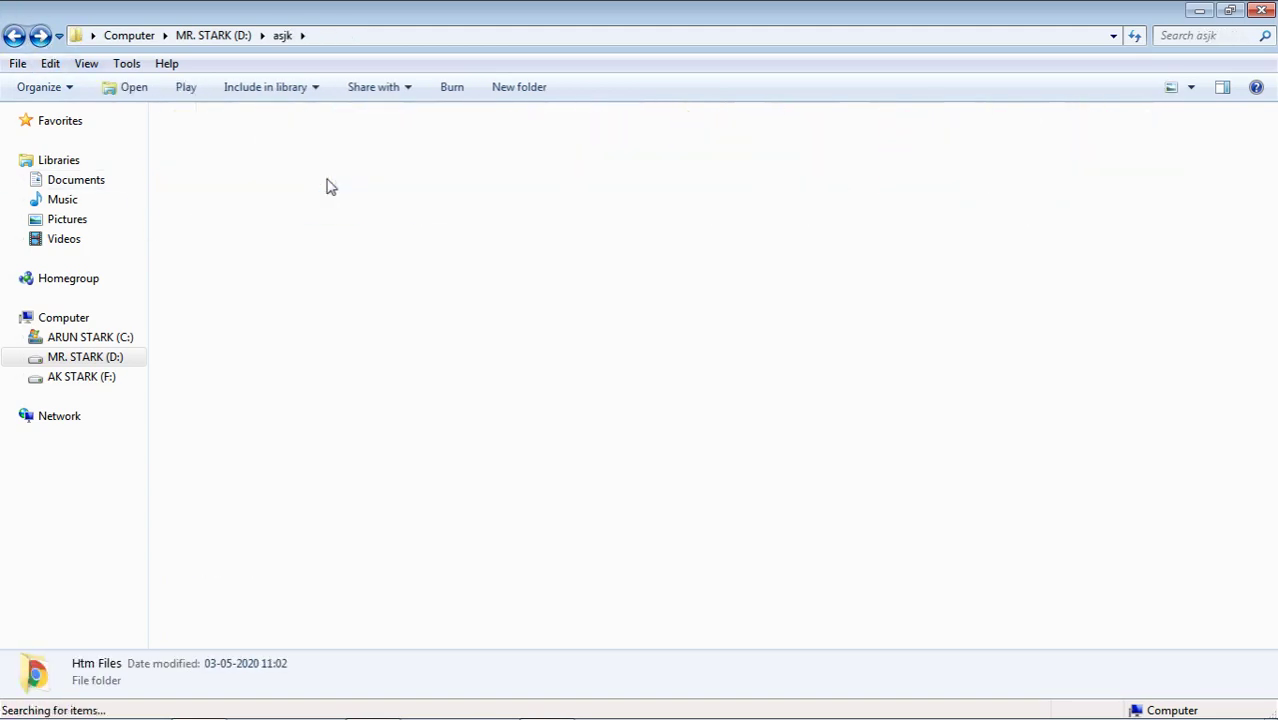
left_click(14, 36)
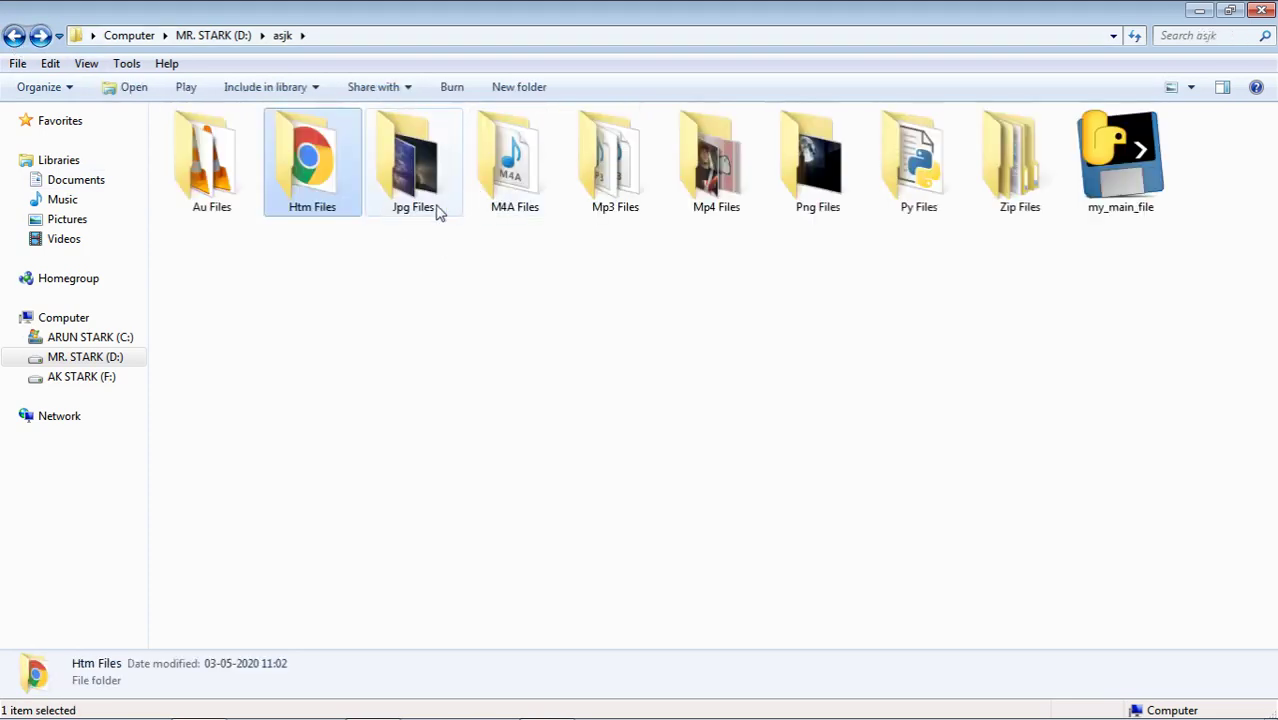
double_click(436, 206)
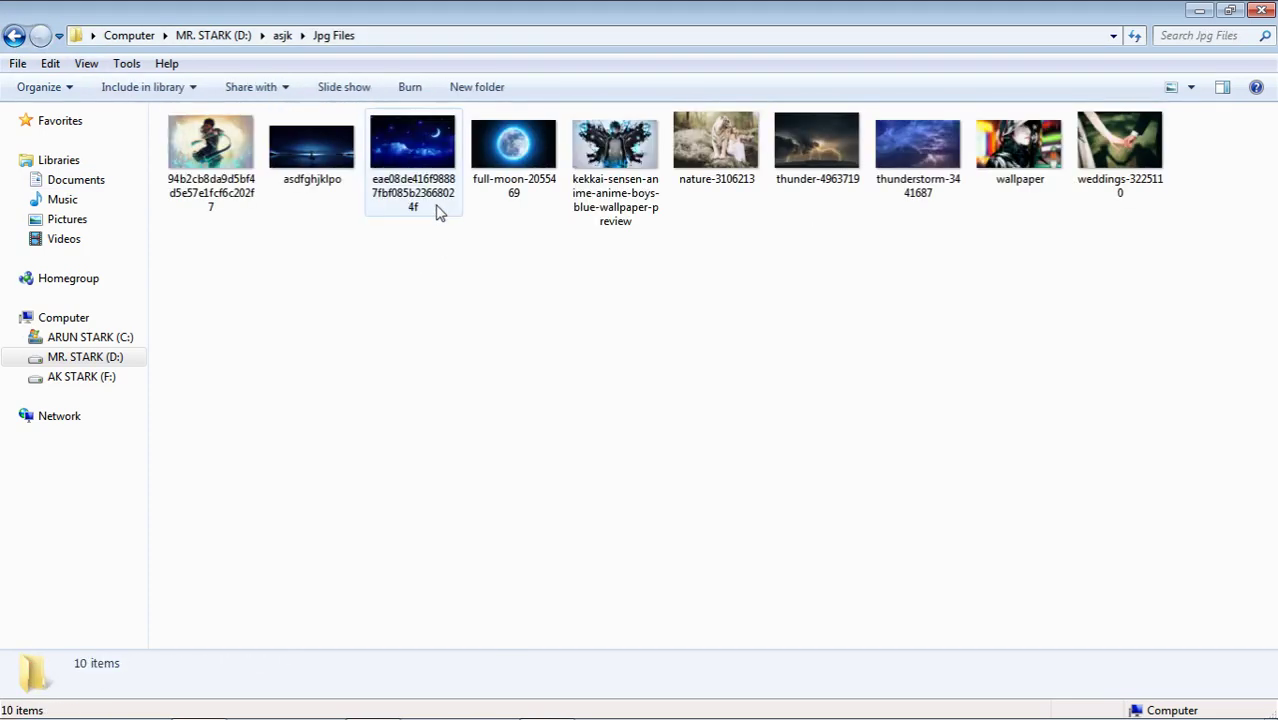
left_click(14, 36)
double_click(505, 202)
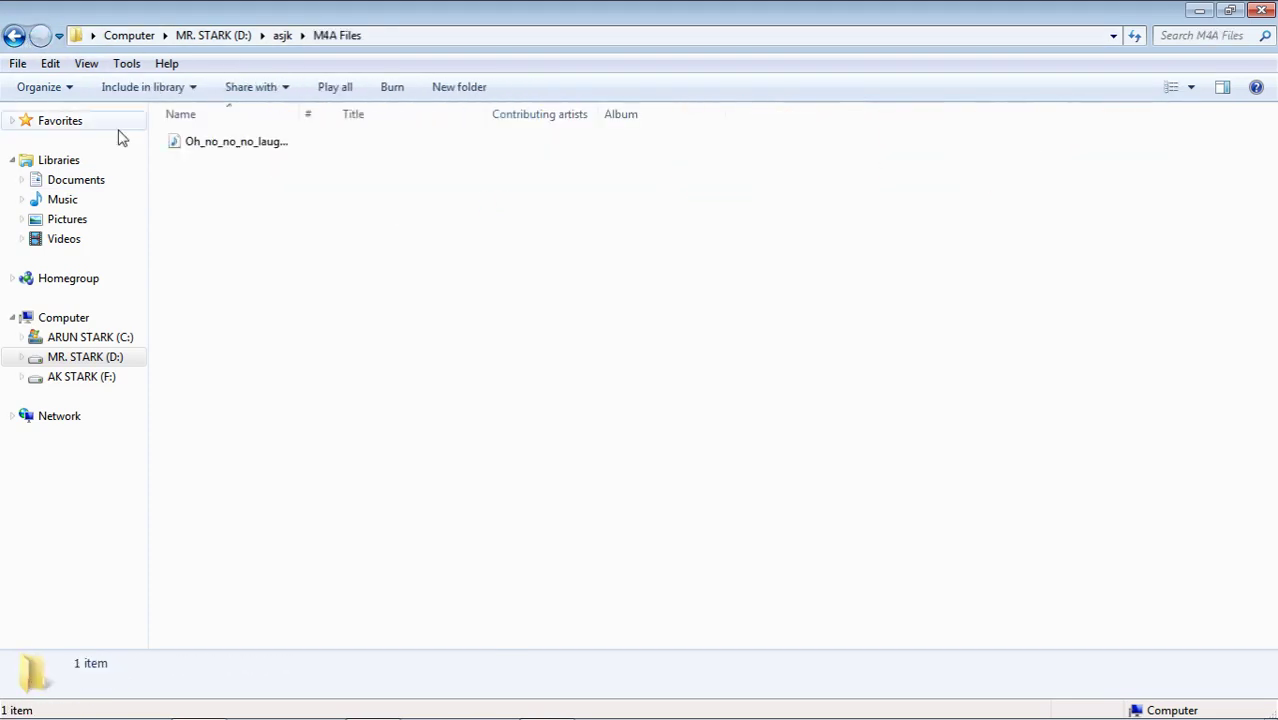
Examine the sorted contents of the Mp3 Files and Mp4 Files folders in asjk
left_click(14, 36)
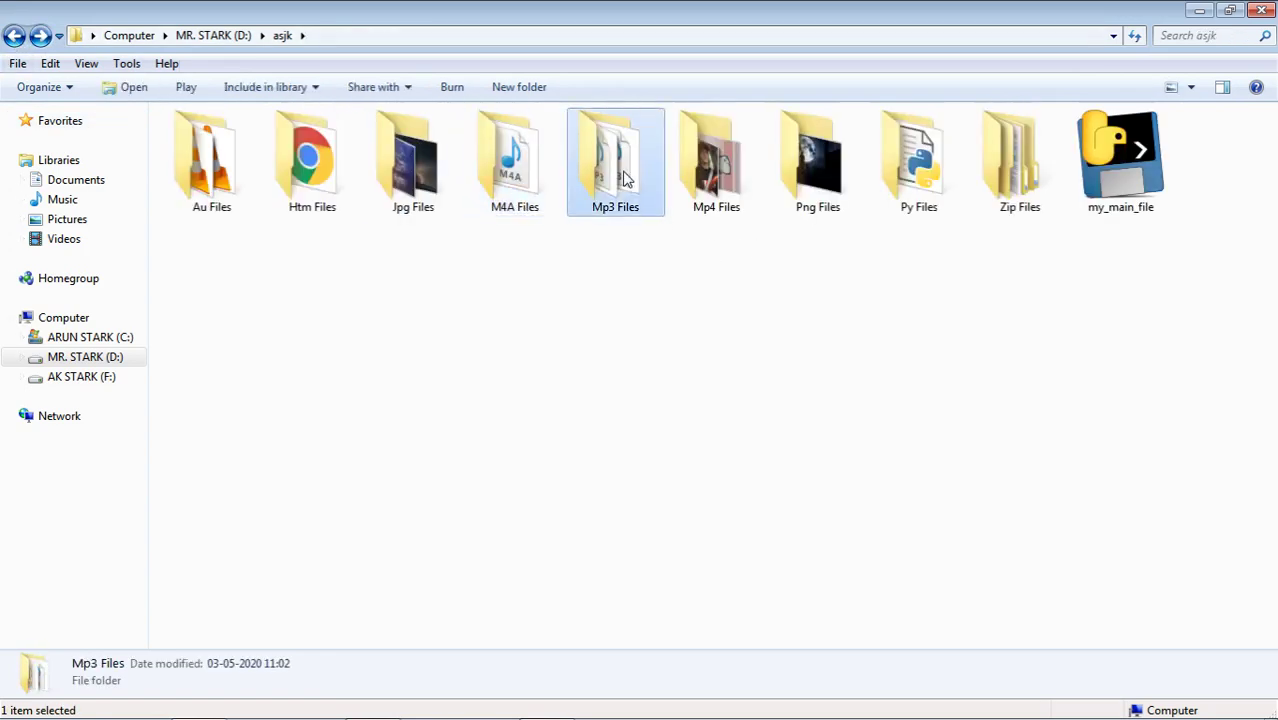
double_click(615, 160)
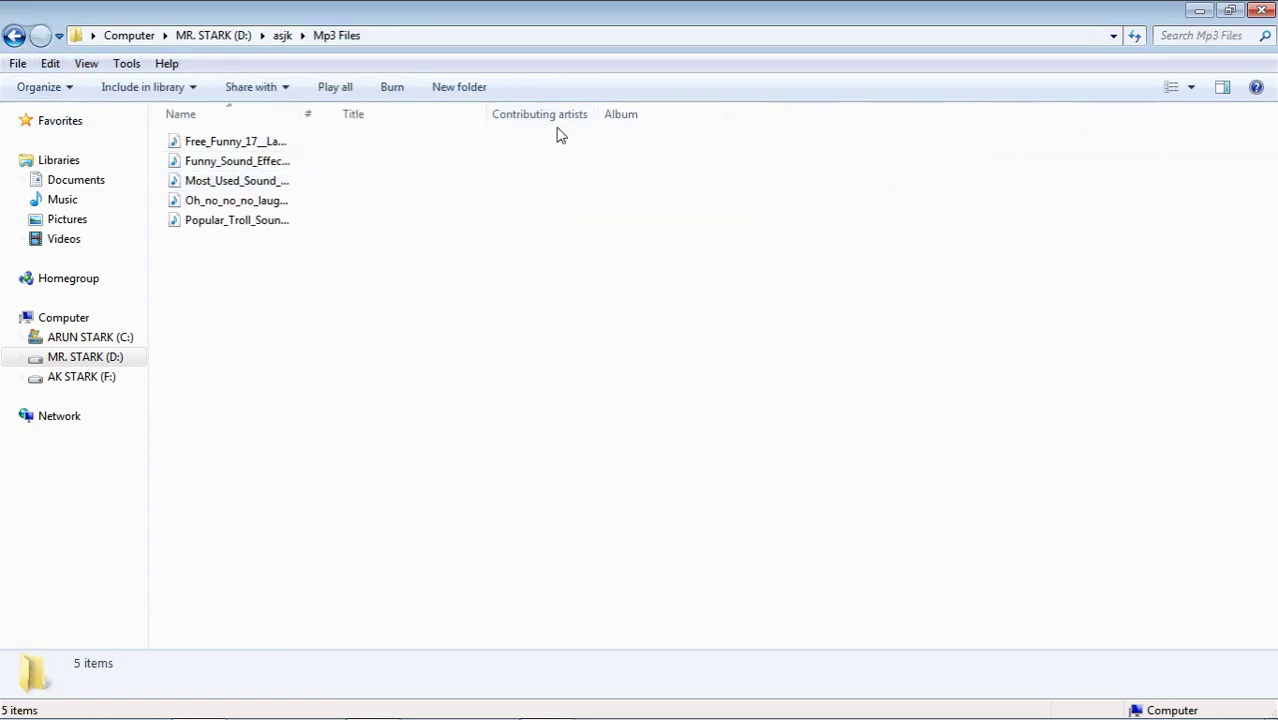
left_click(14, 36)
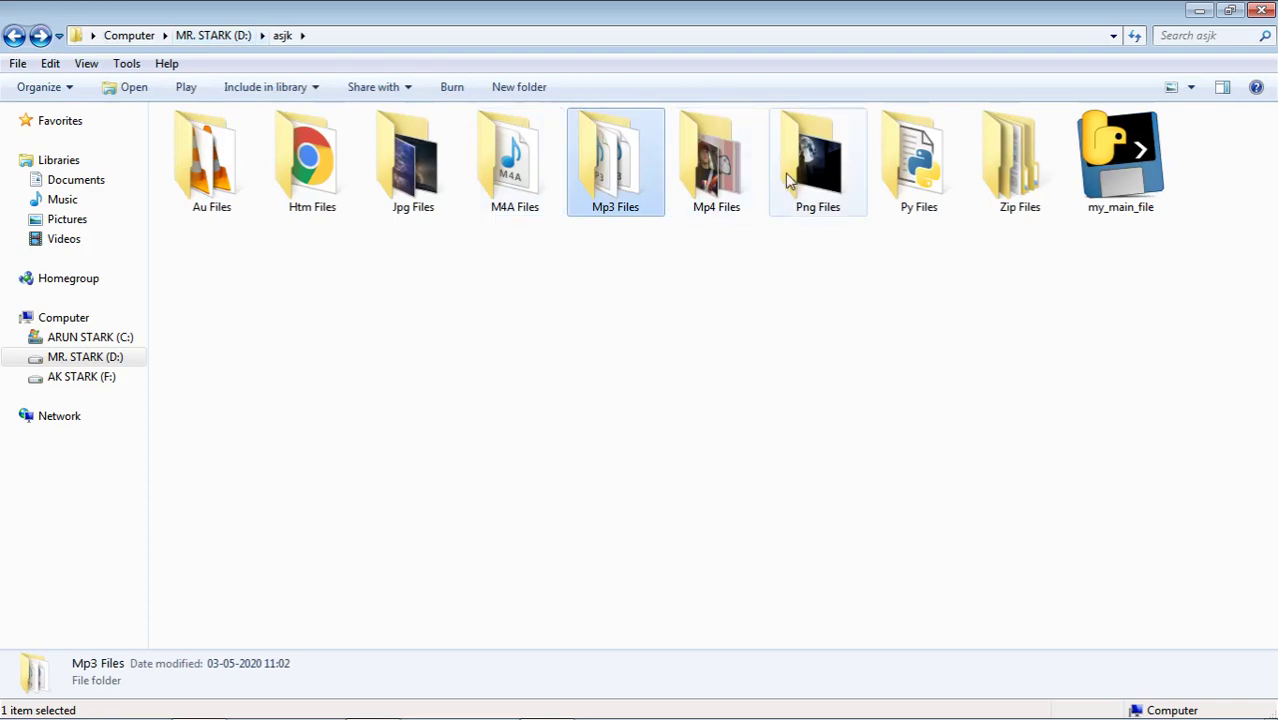
double_click(716, 160)
scroll(1128, 553, "down", 3)
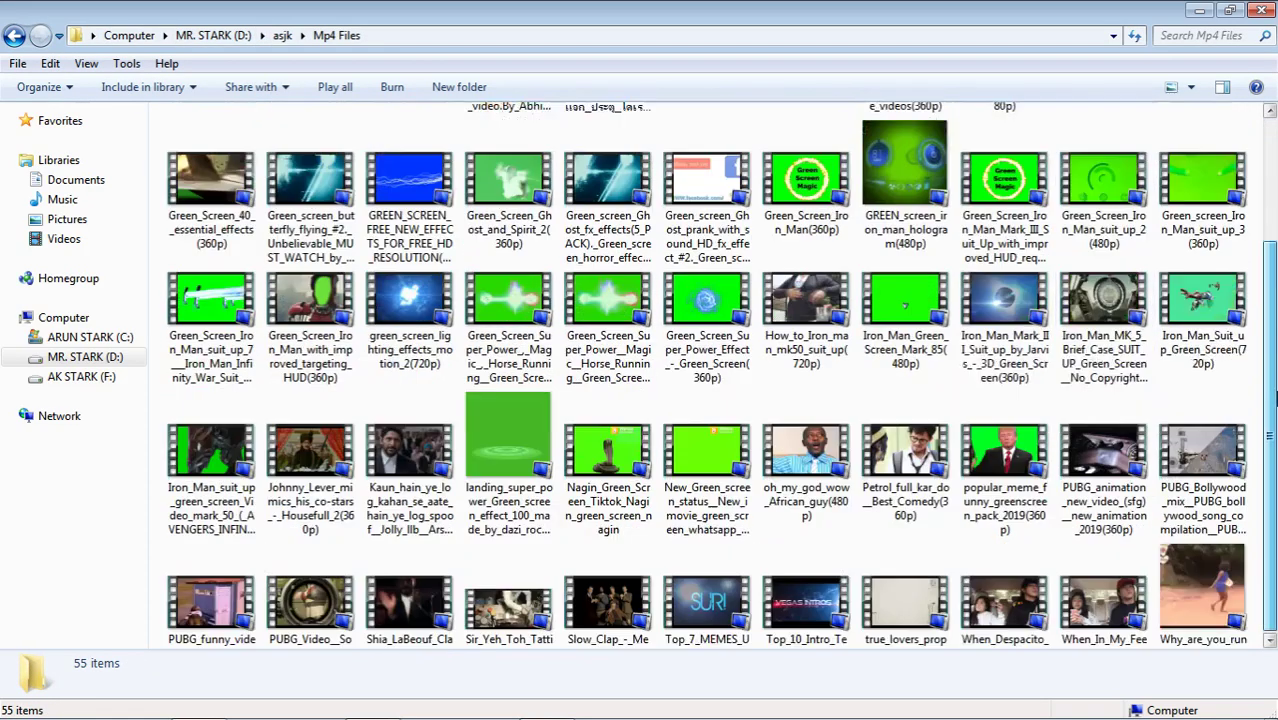
left_click(1128, 553)
right_click(1128, 553)
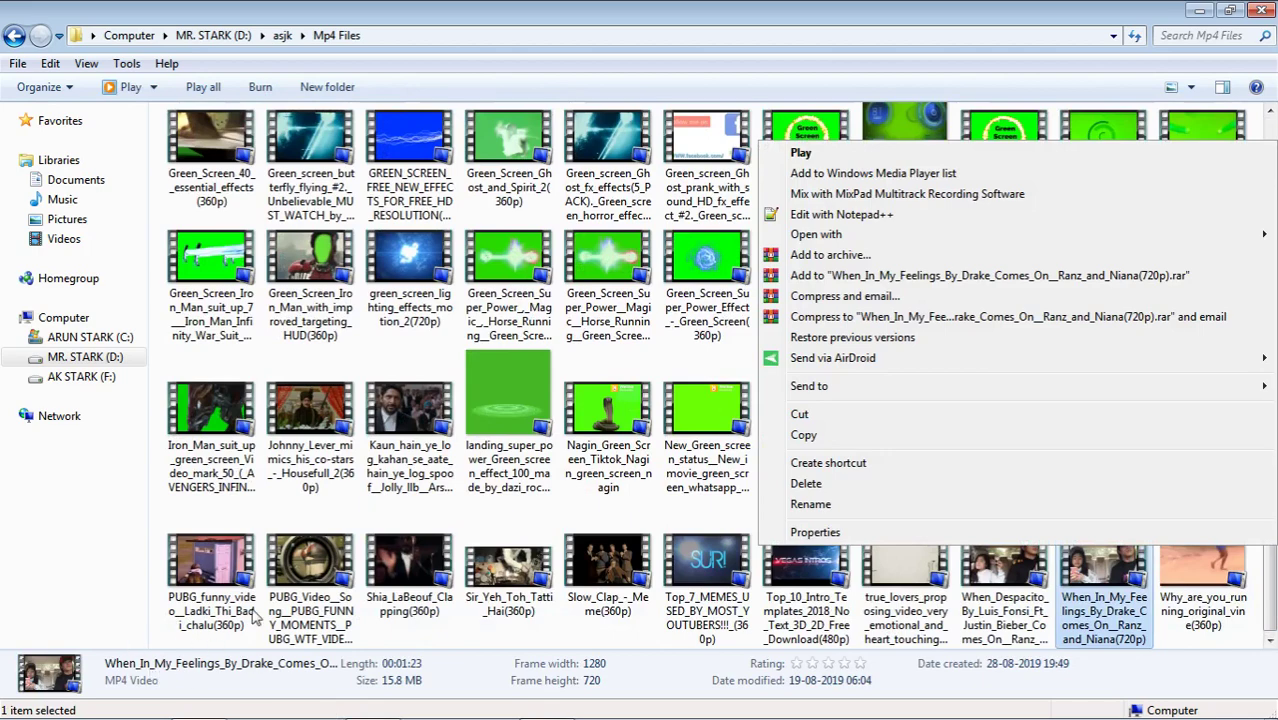
left_click(216, 590)
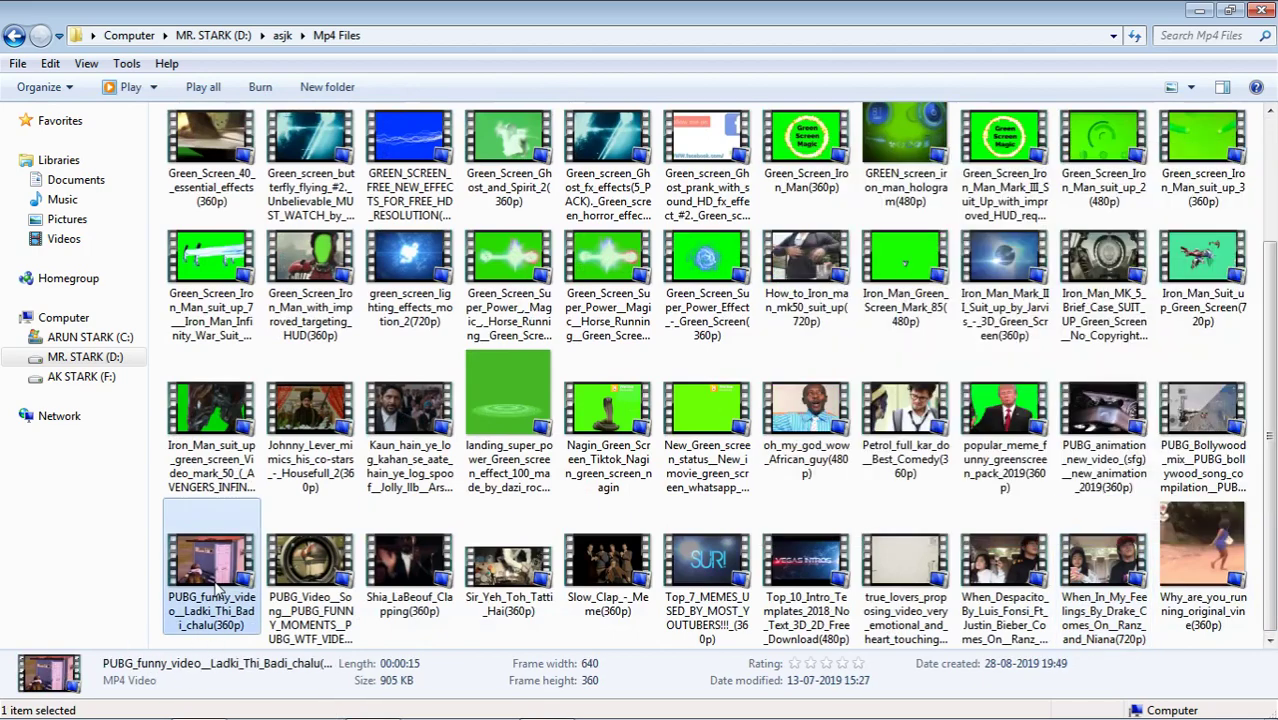
left_click(14, 36)
mouse_move(698, 716)
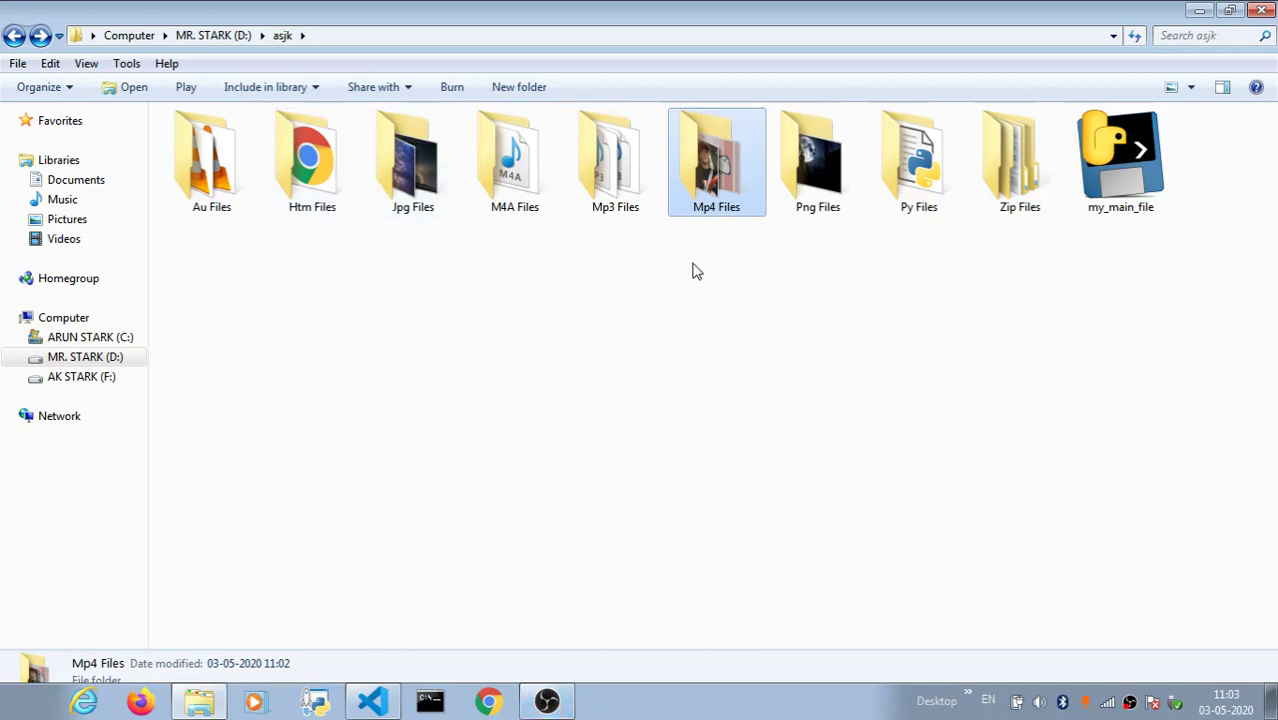
Copy the my_main_file application from asjk into the desktop's alarm clock folder and run it there to sort the files
left_click(1120, 202)
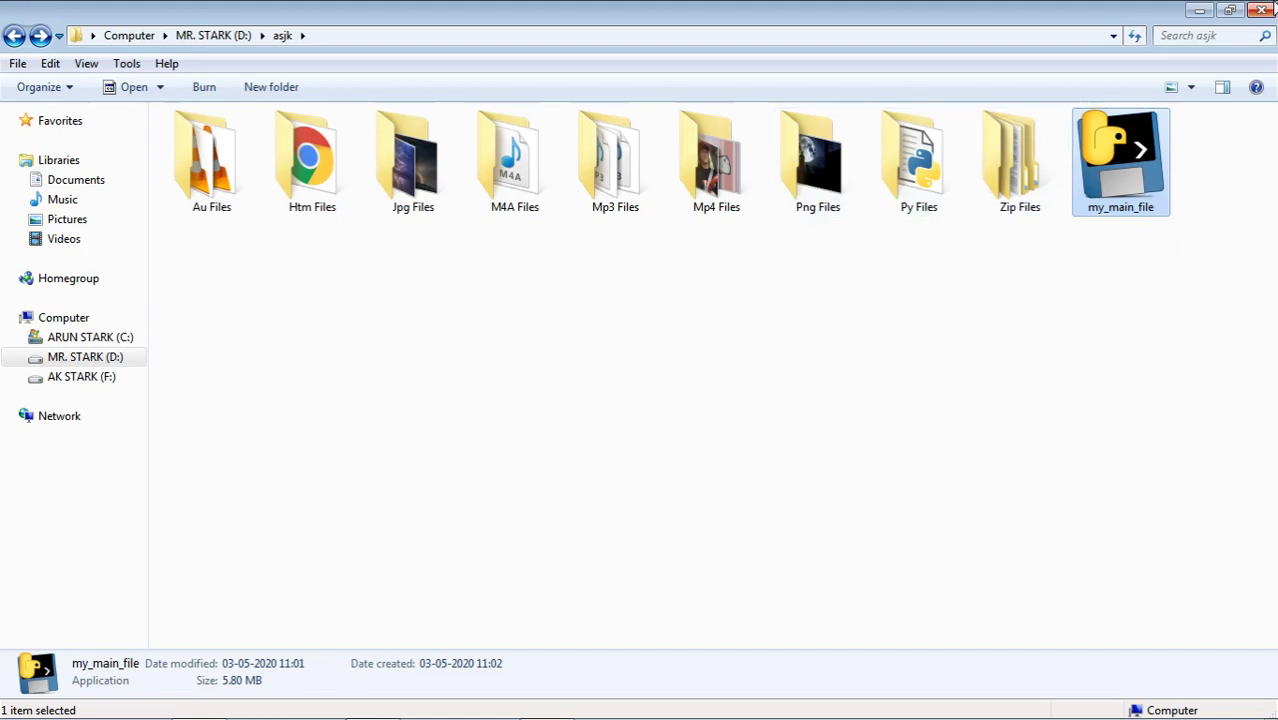
left_click(1261, 10)
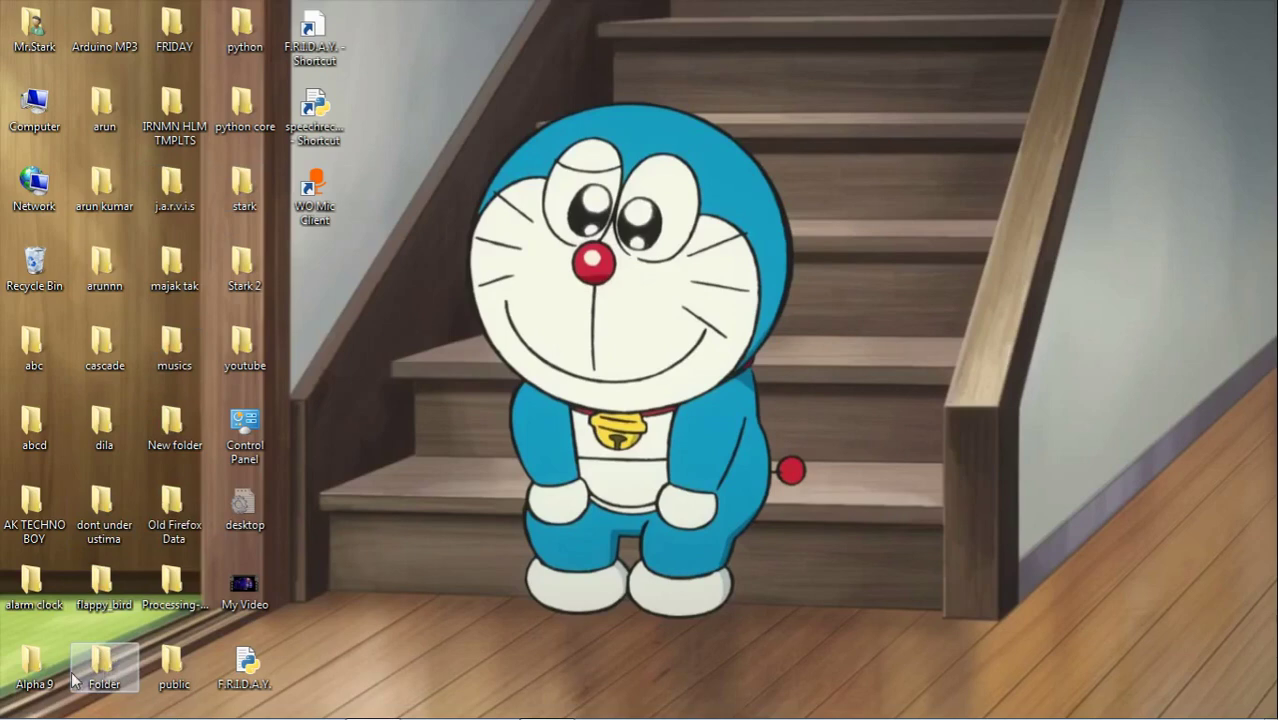
double_click(30, 592)
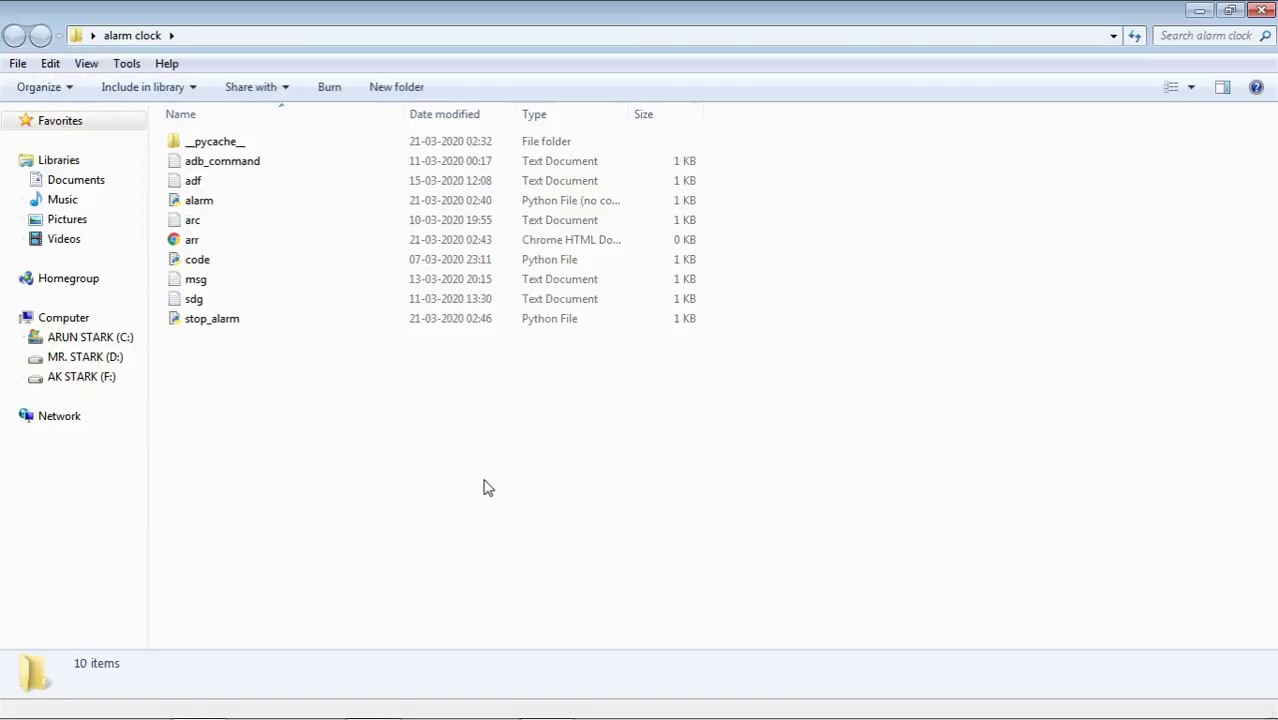
key("ctrl+v")
key("Return")
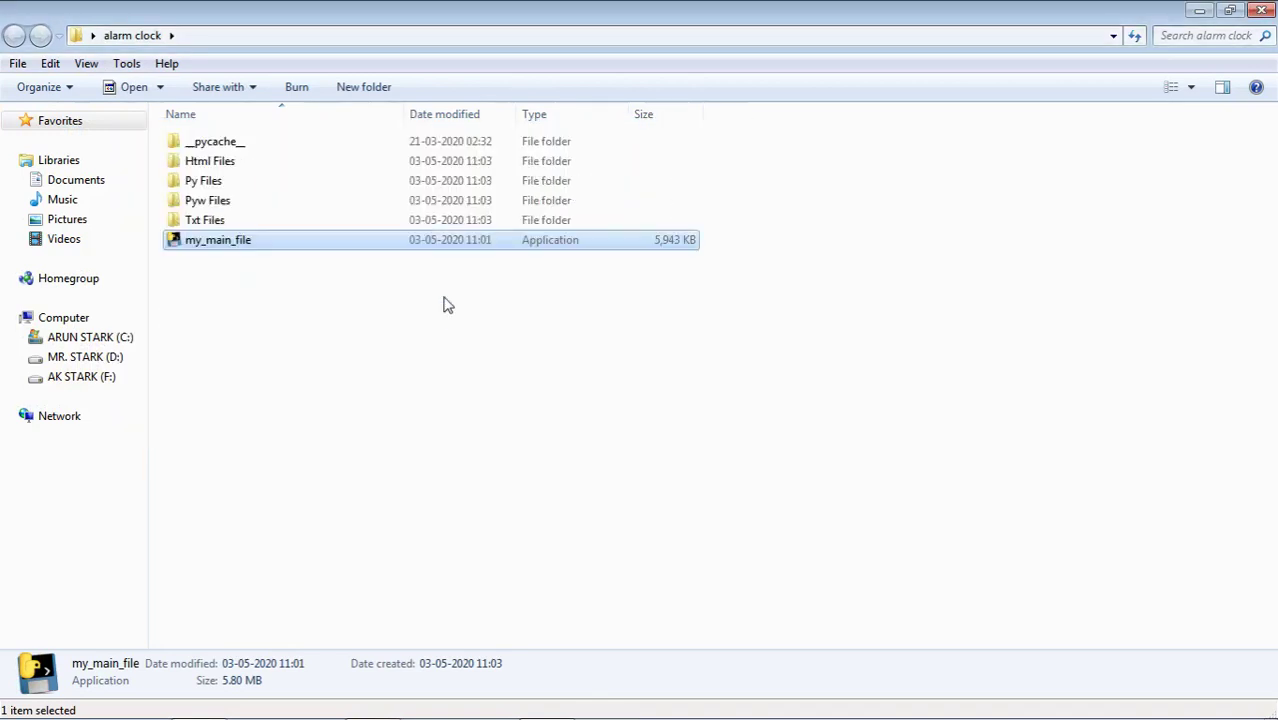
Examine the sorted contents of the Pyw Files and Txt Files folders in alarm clock, and close the folder window
left_click(322, 165)
left_click(330, 182)
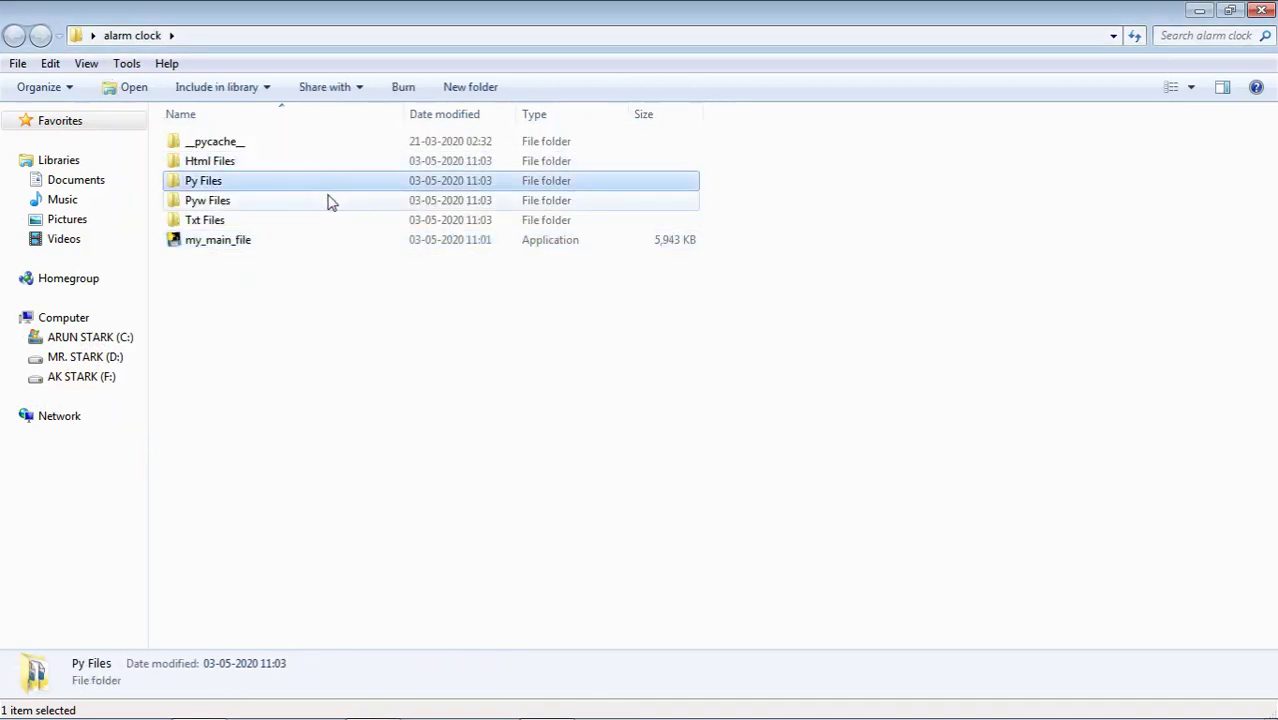
left_click(329, 201)
double_click(322, 203)
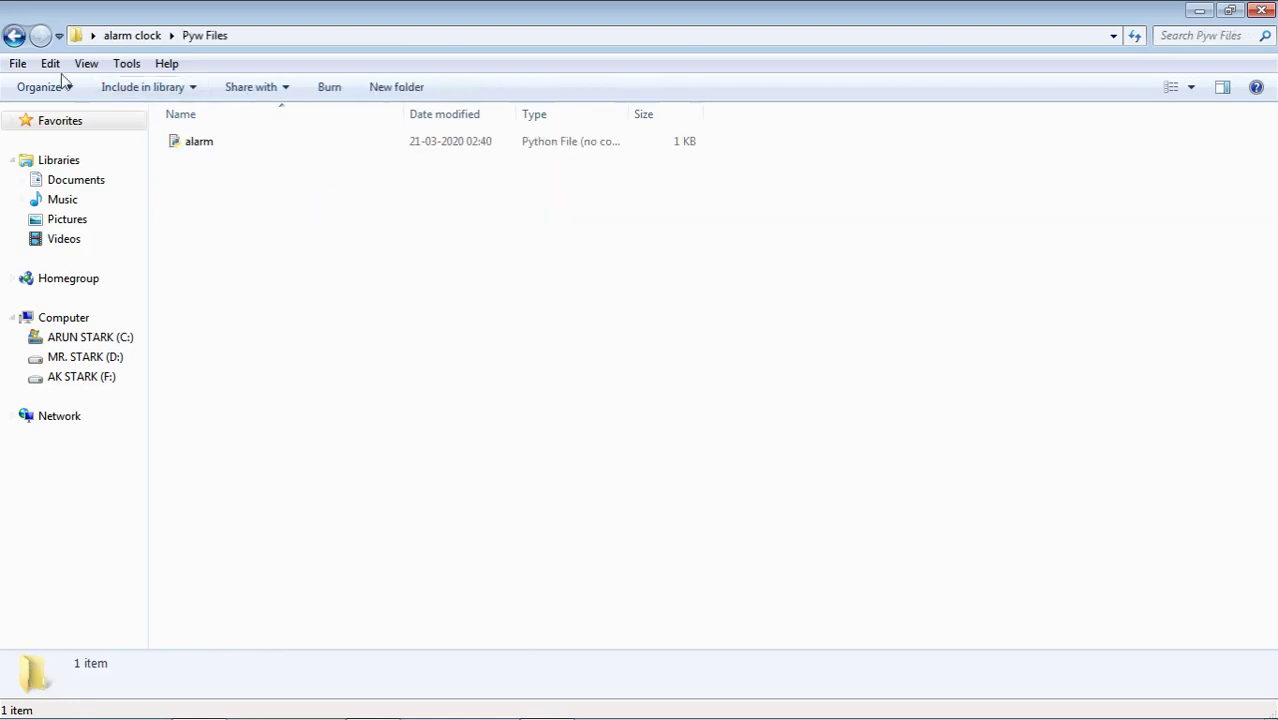
left_click(16, 37)
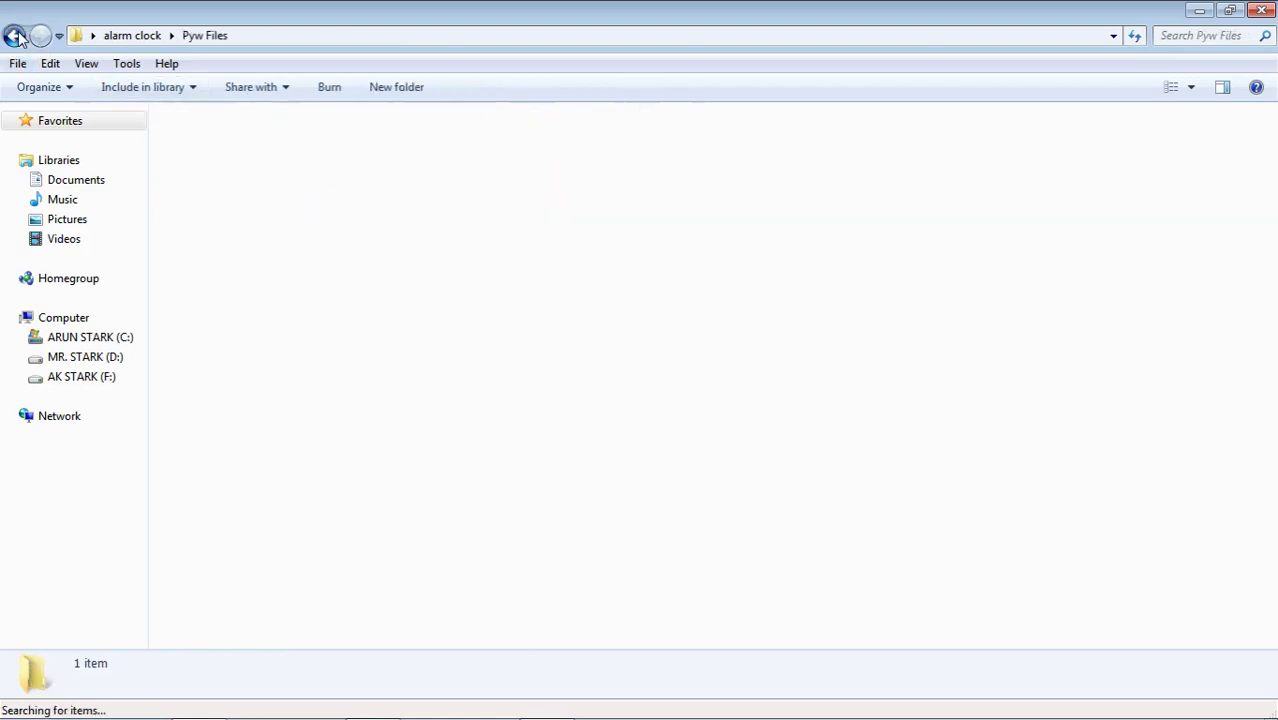
left_click(210, 217)
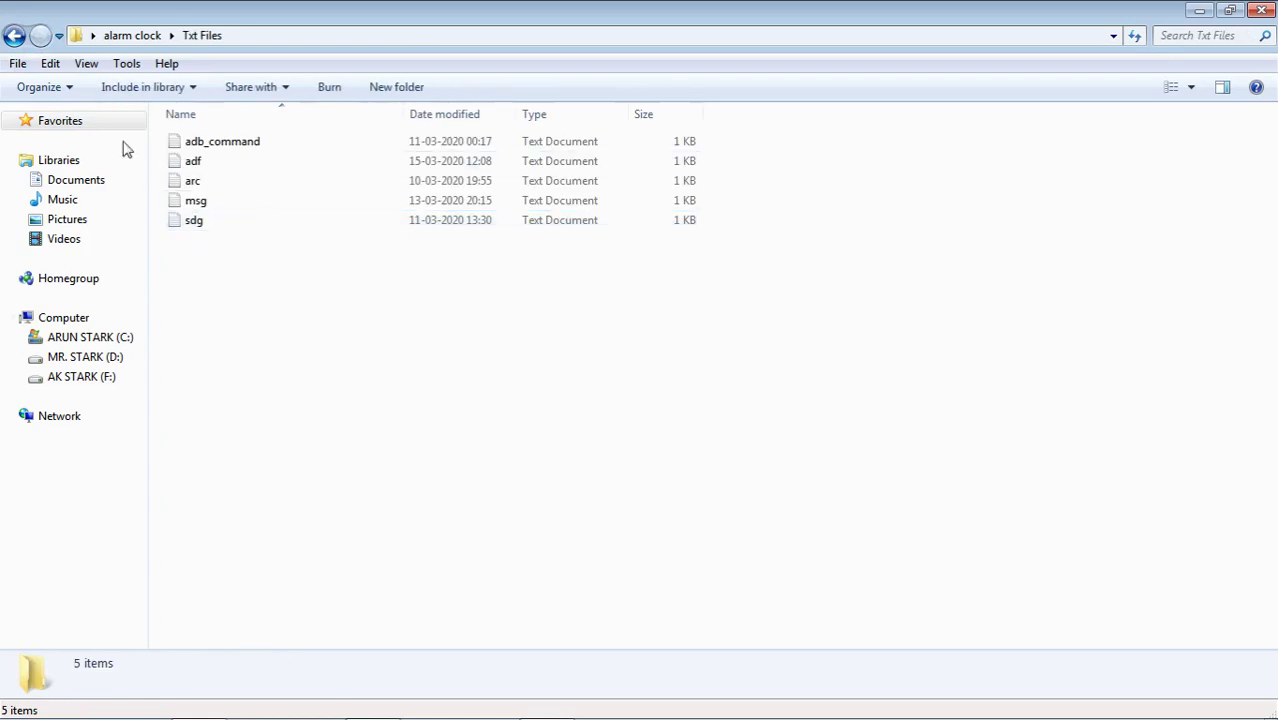
left_click(15, 36)
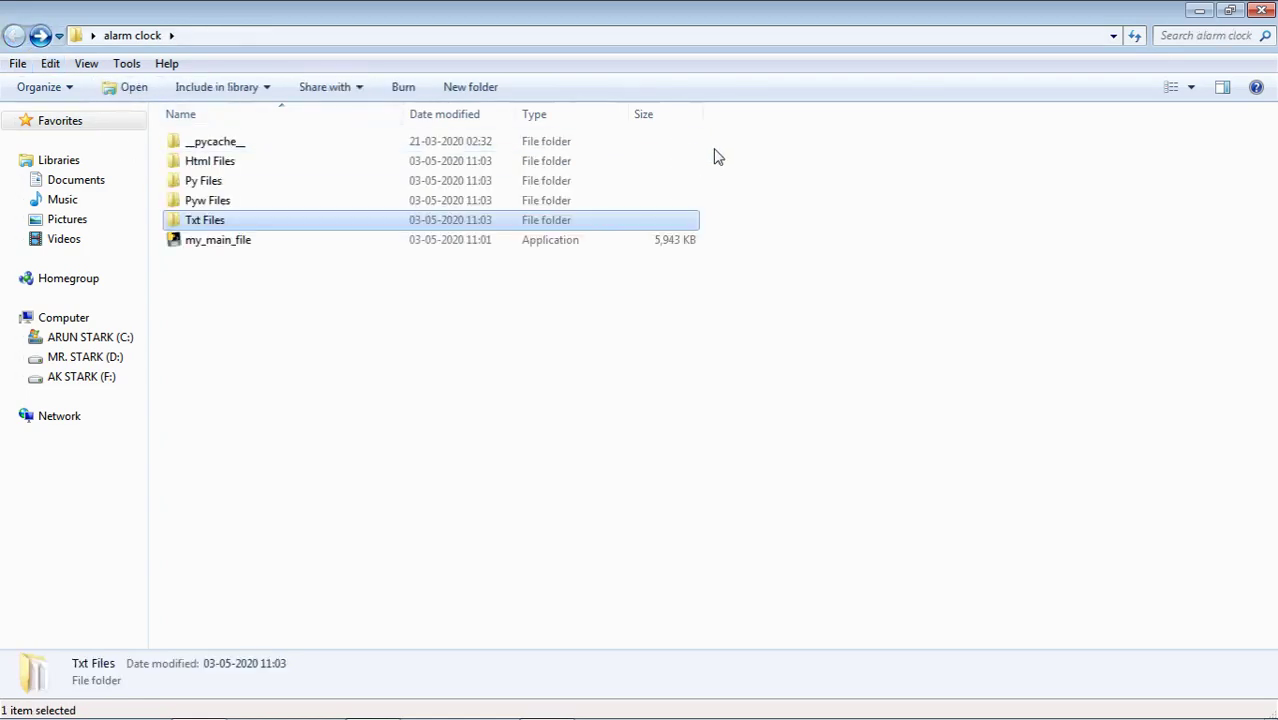
left_click(1262, 9)
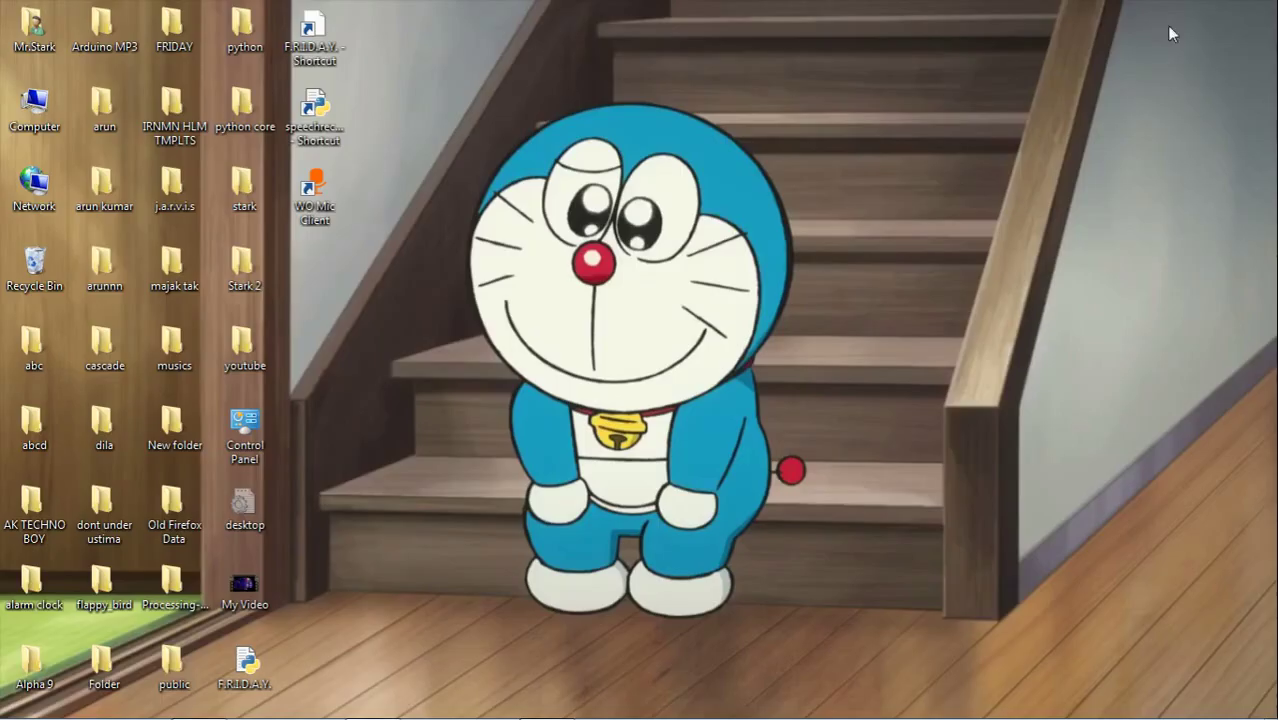
Paste the my_main_file application into the desktop's Processing-3.5.3 folder, run it, and check the resulting Exe Files folder
double_click(115, 263)
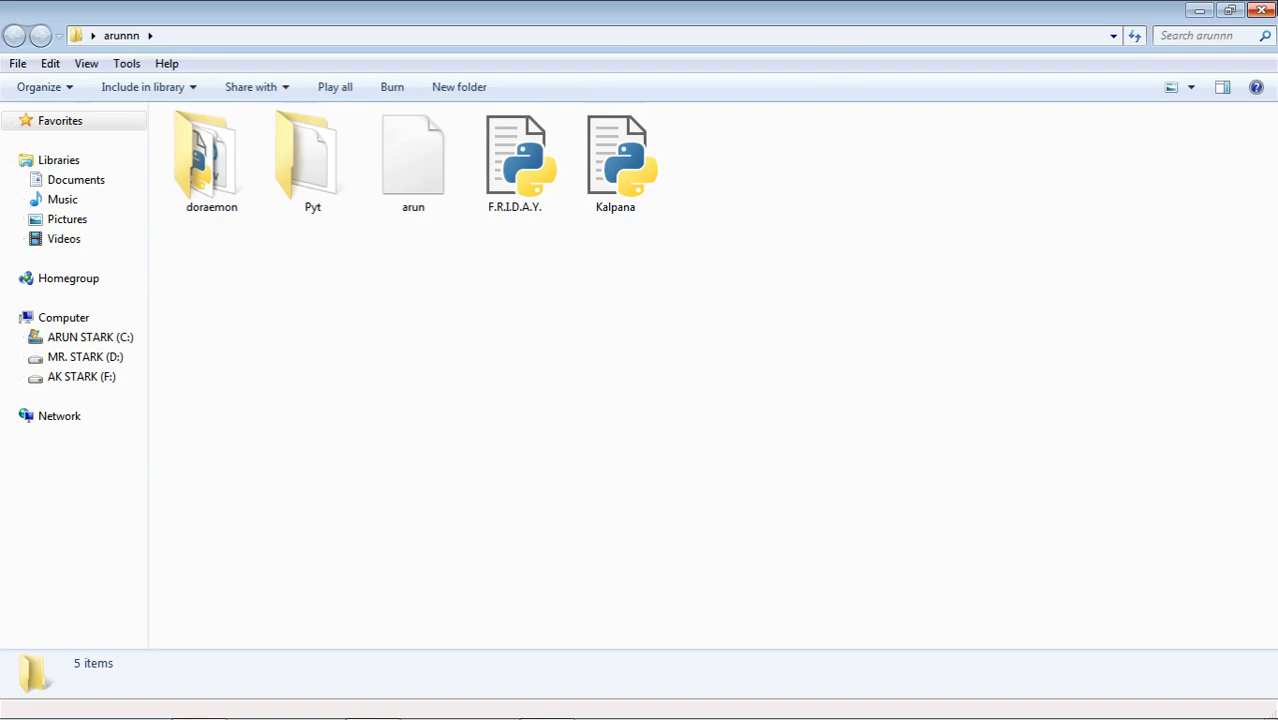
left_click(1262, 9)
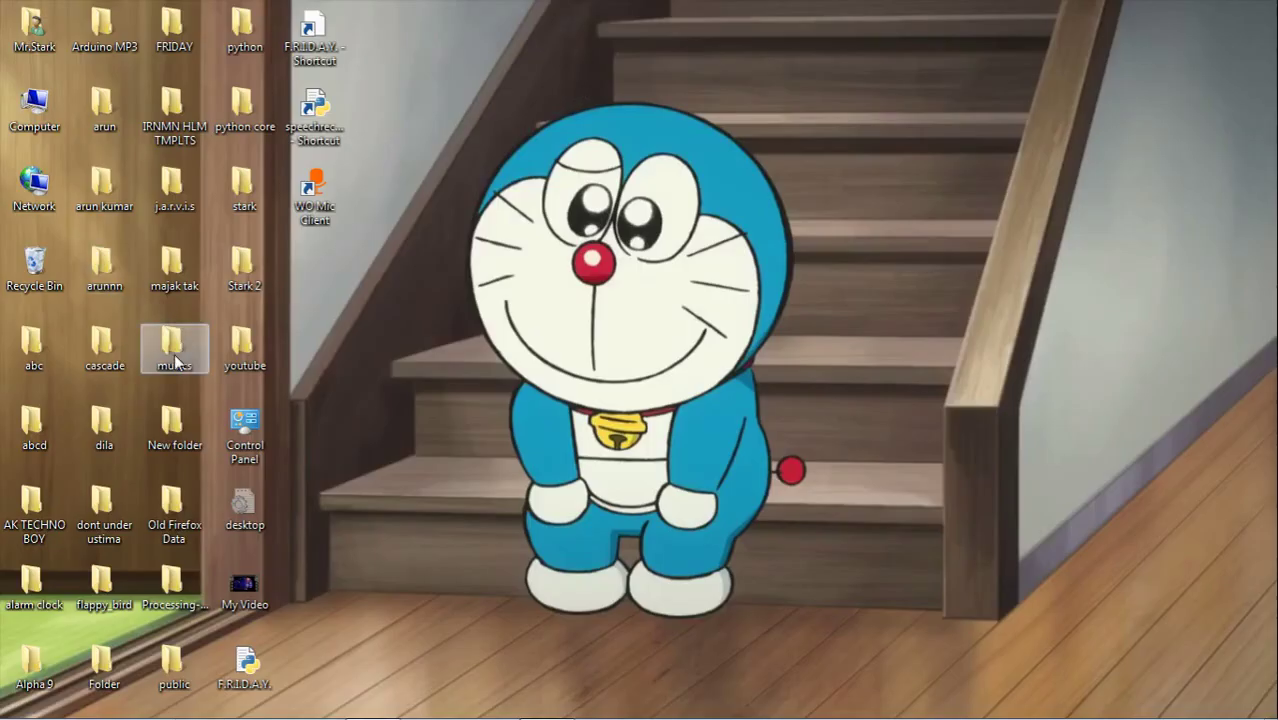
double_click(196, 608)
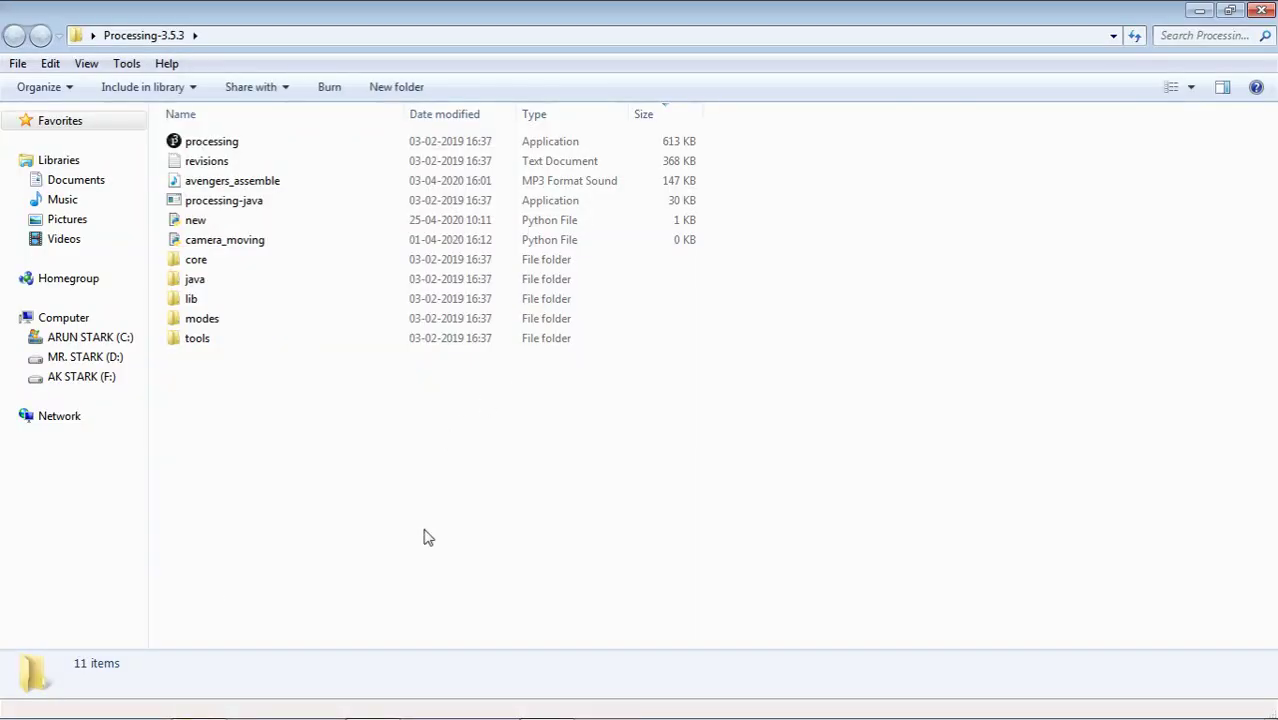
key("ctrl+v")
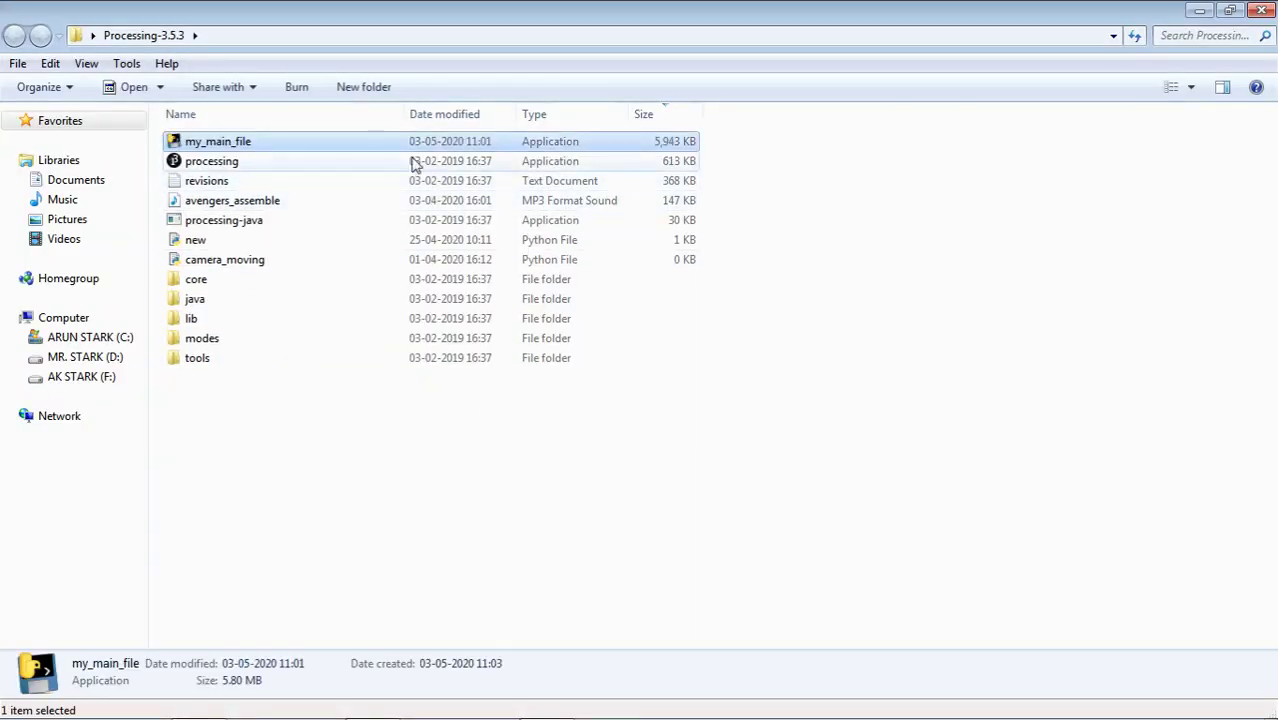
double_click(408, 147)
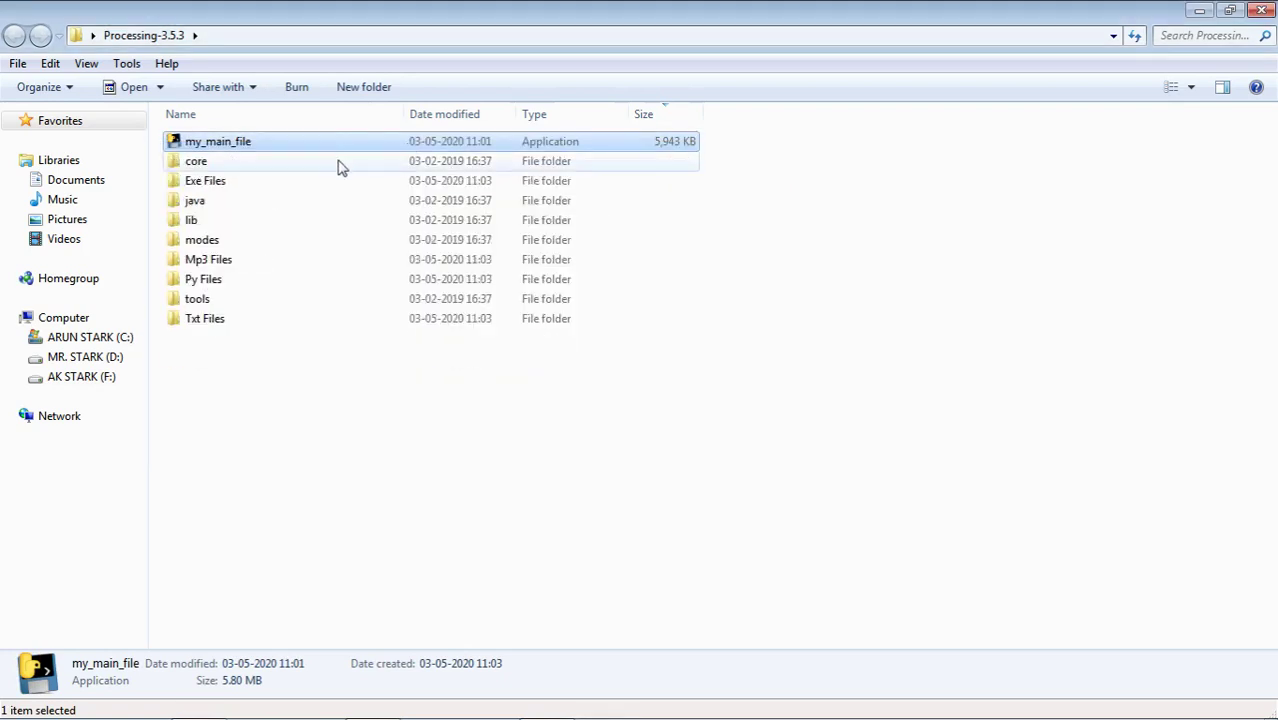
double_click(340, 186)
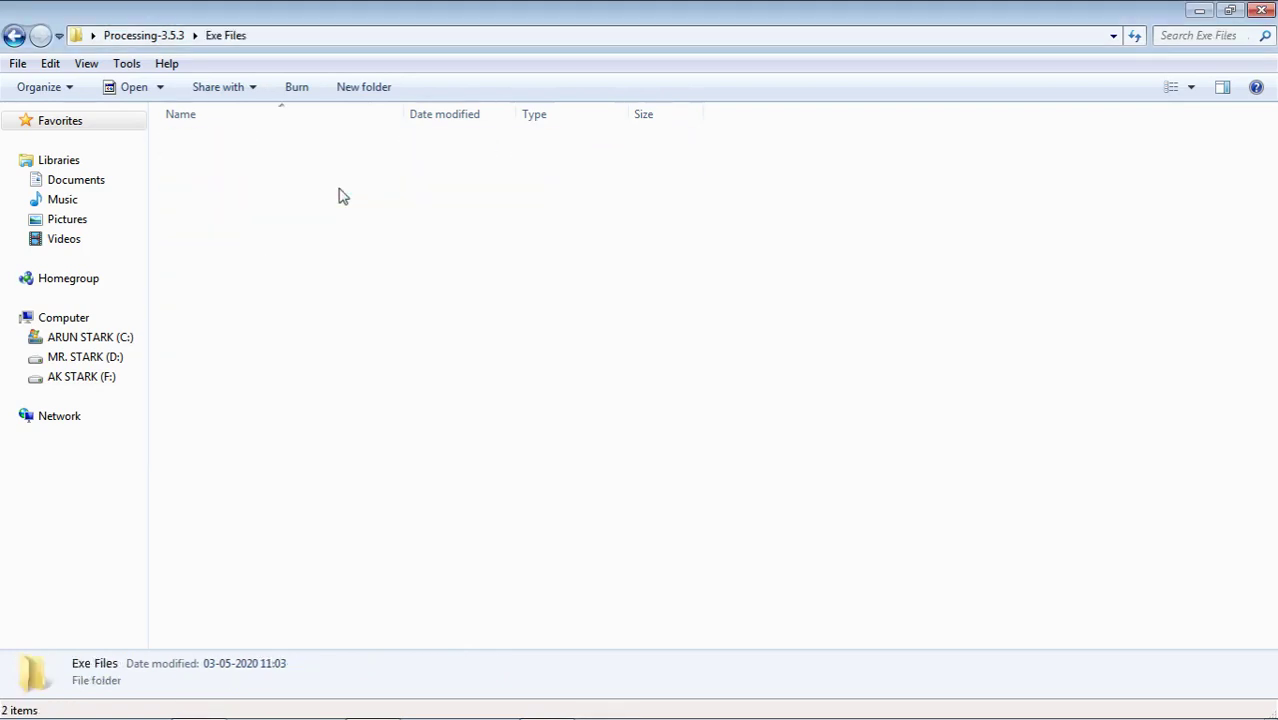
left_click(14, 35)
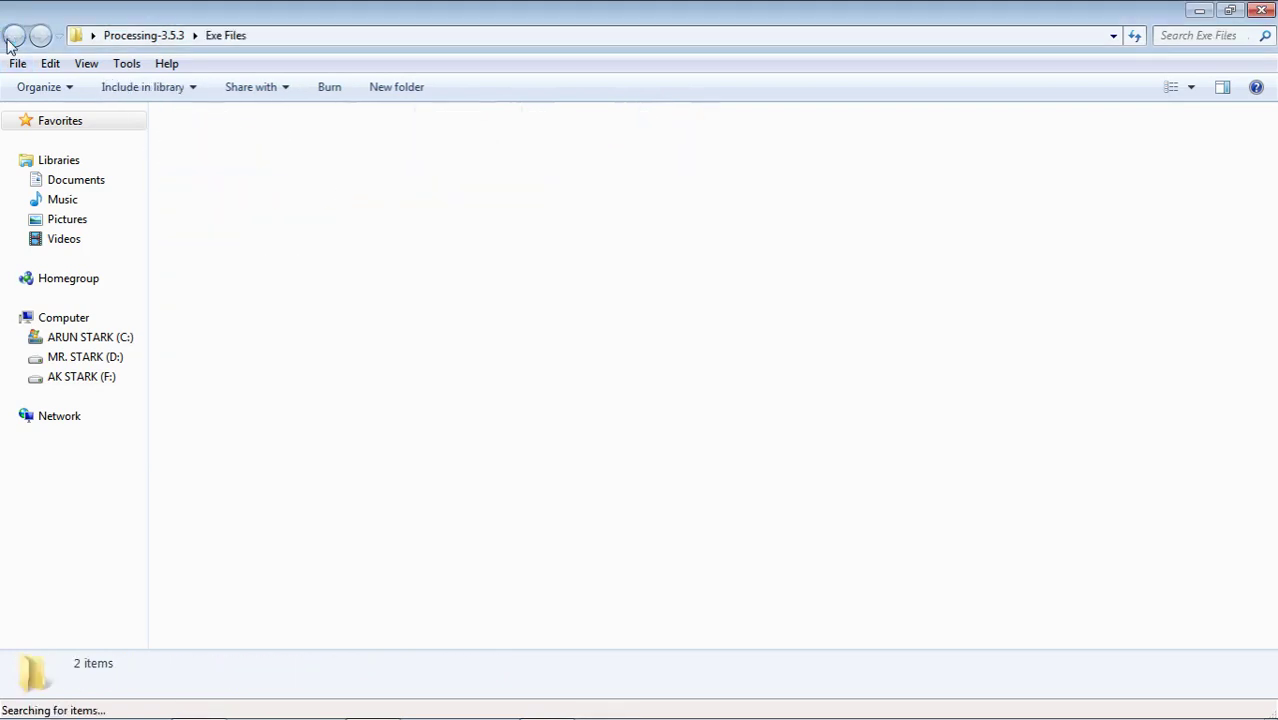
Browse drives D: and C: for another folder with mixed files, checking the Arduino folder in Program Files (x86)
left_click(237, 357)
left_click(115, 357)
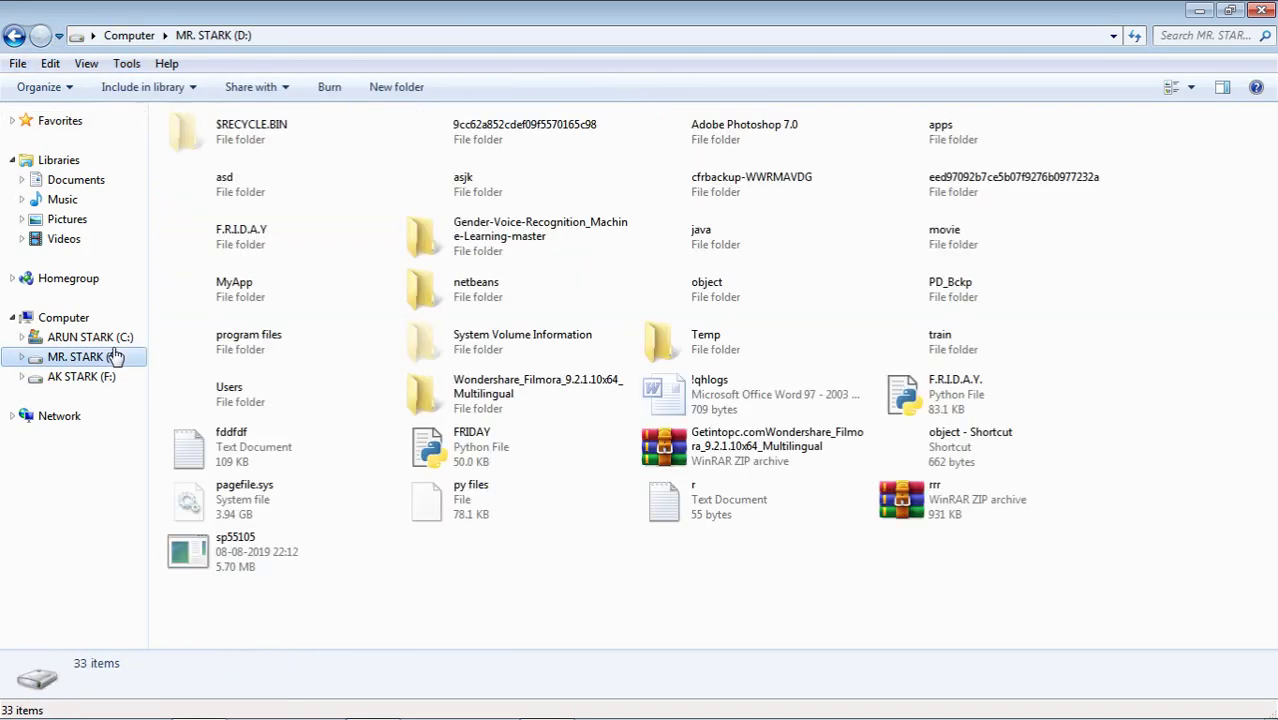
key("BackSpace")
left_click(110, 343)
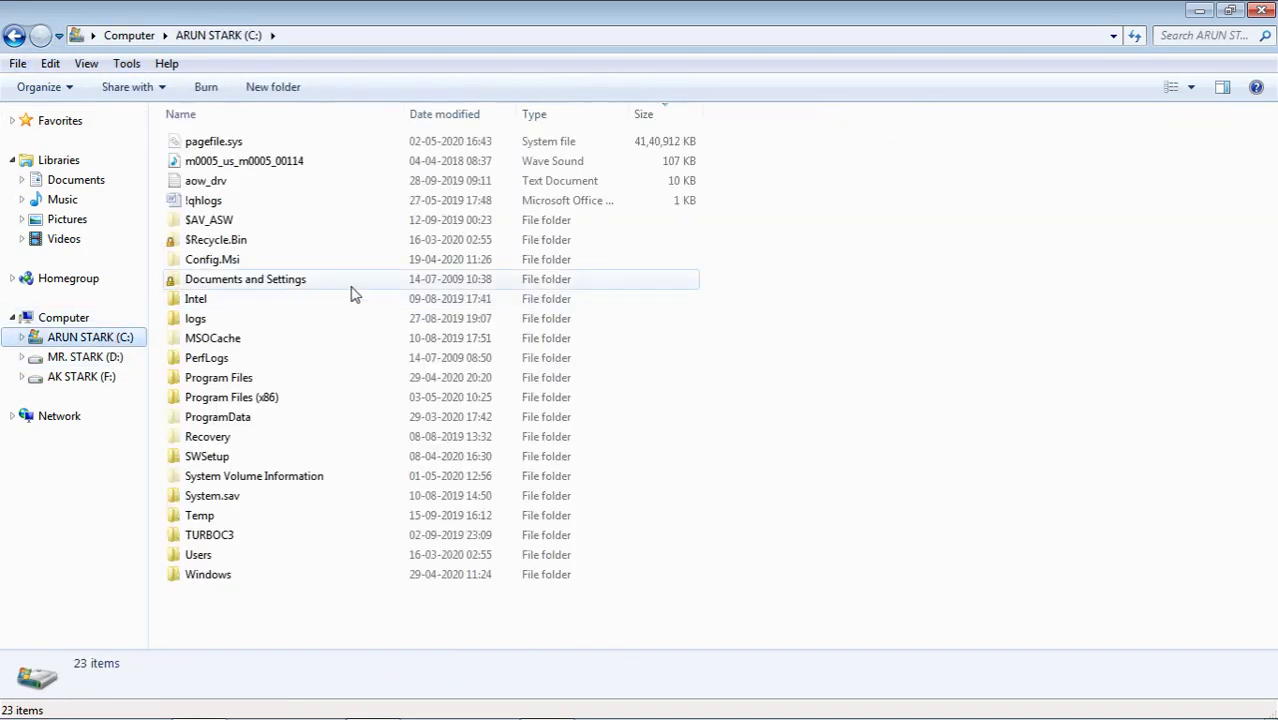
double_click(316, 400)
double_click(264, 189)
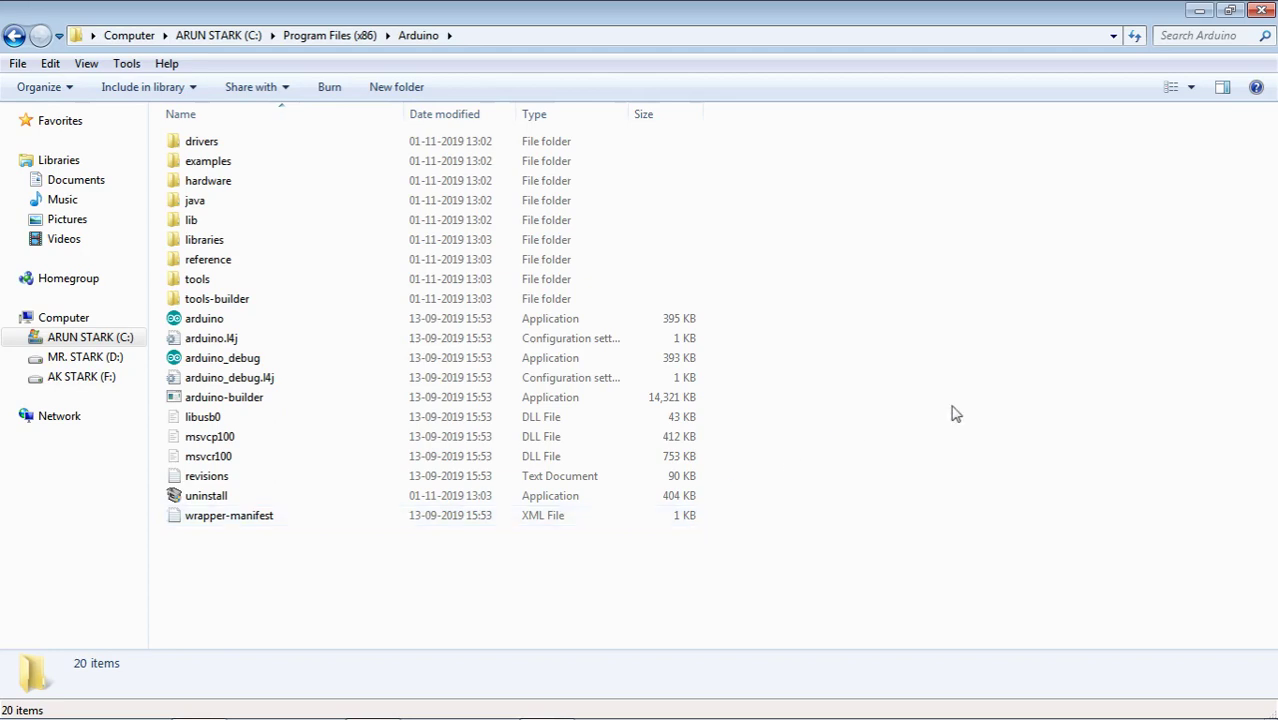
left_click(1261, 9)
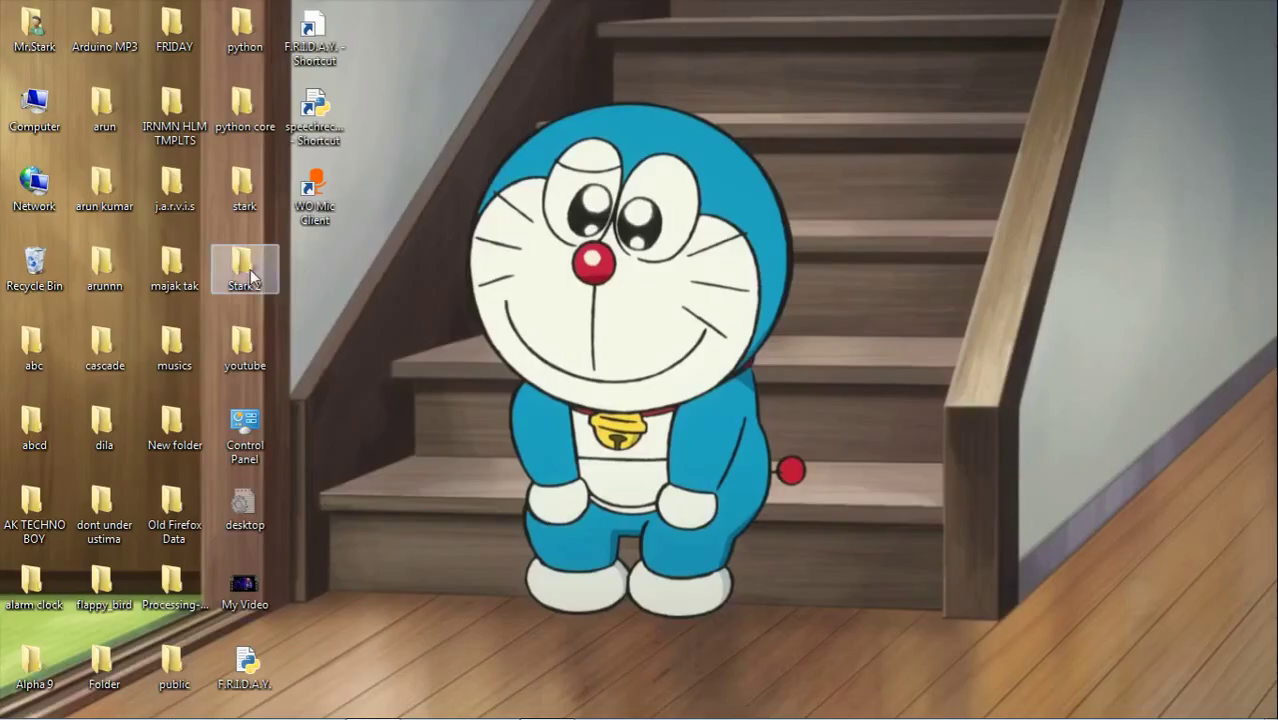
Check the exe files folder inside the dist folder of majak tak, and close the window
double_click(167, 287)
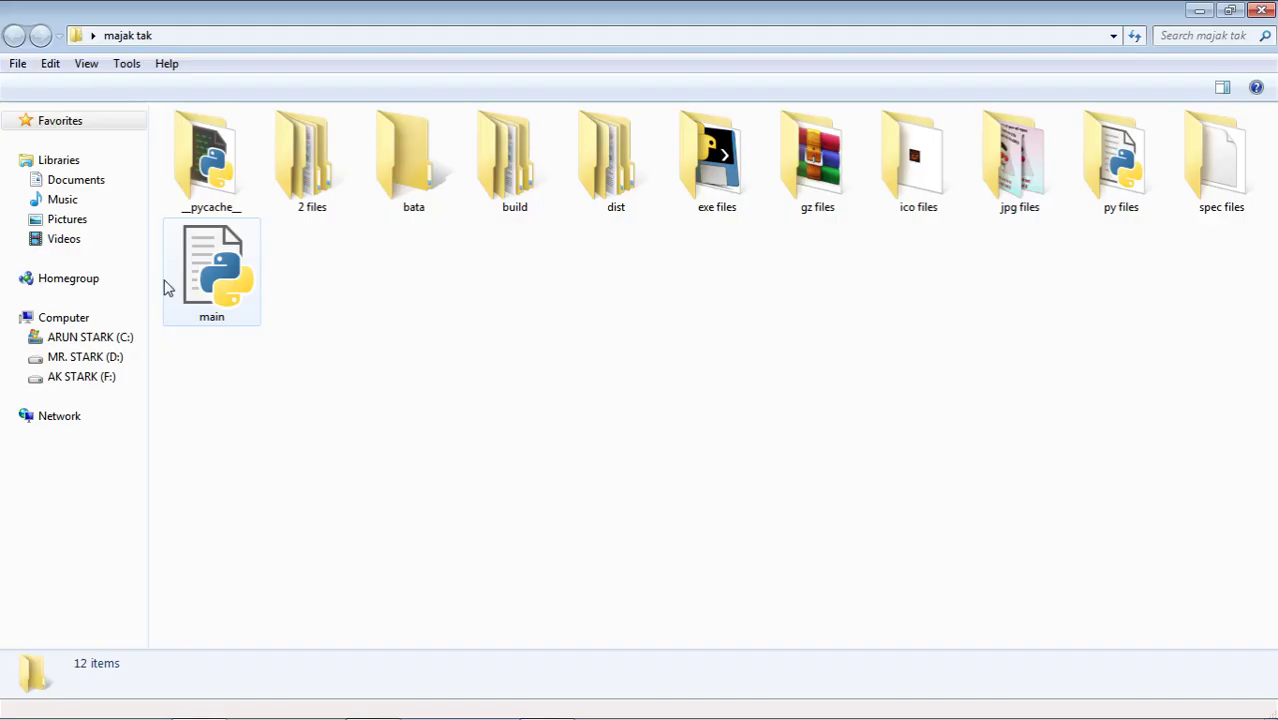
double_click(585, 195)
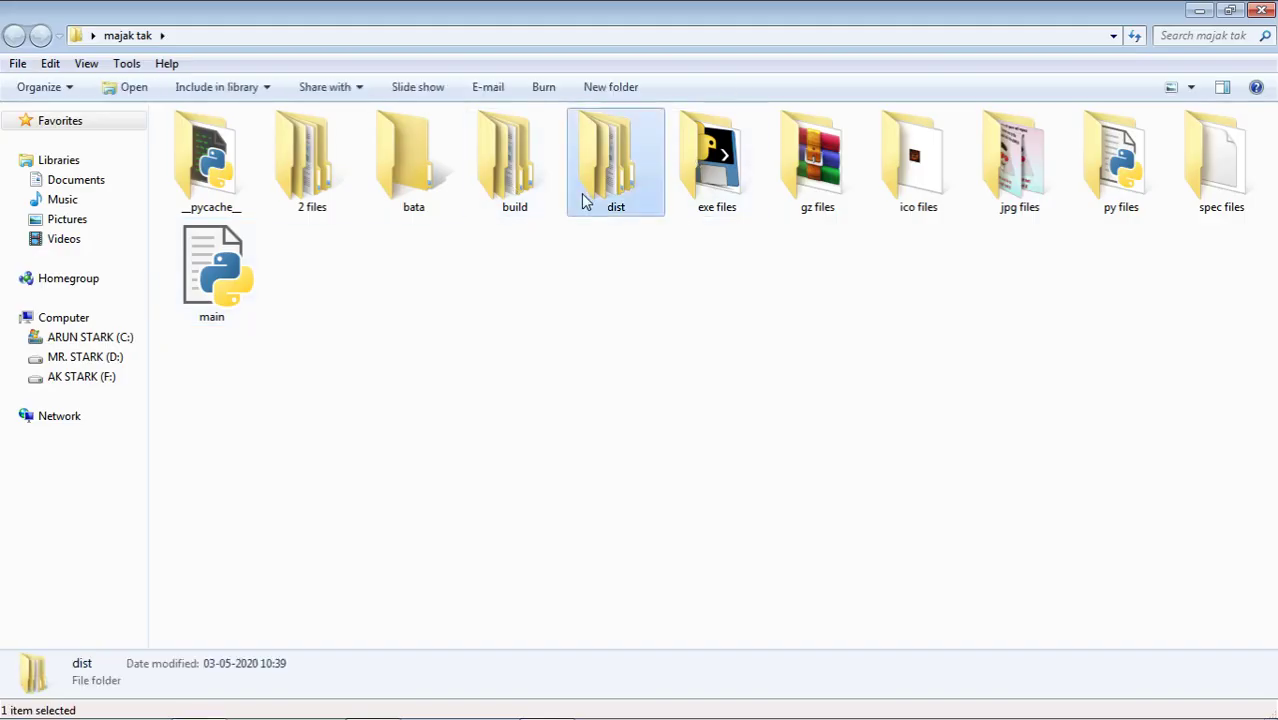
double_click(194, 147)
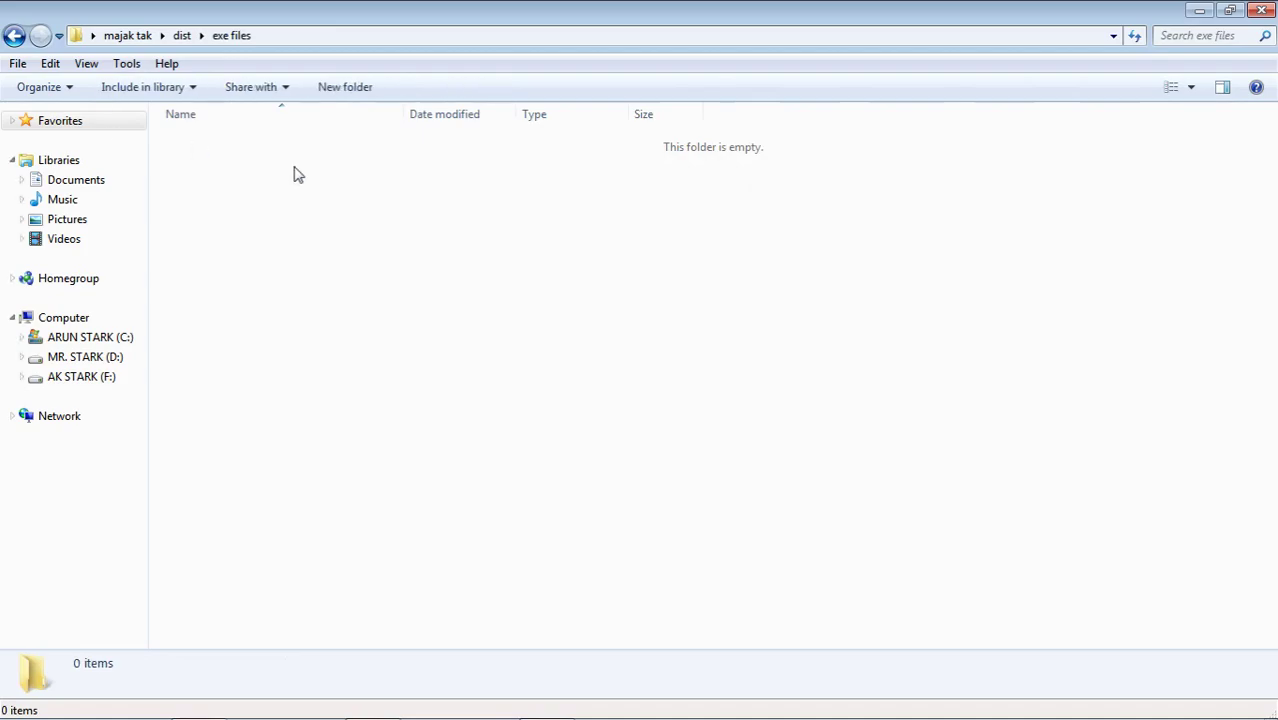
left_click(1261, 9)
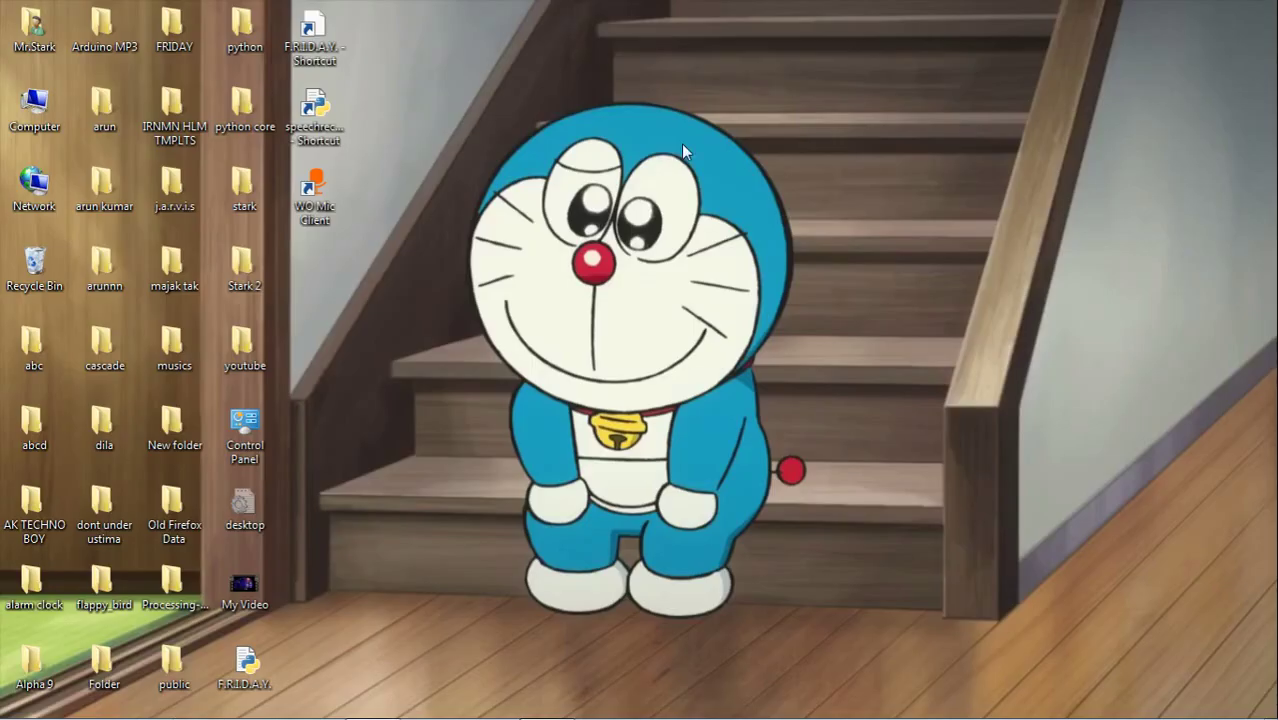
Check the desktop's python folder, and paste and run the my_main_file application in the python core folder
double_click(244, 30)
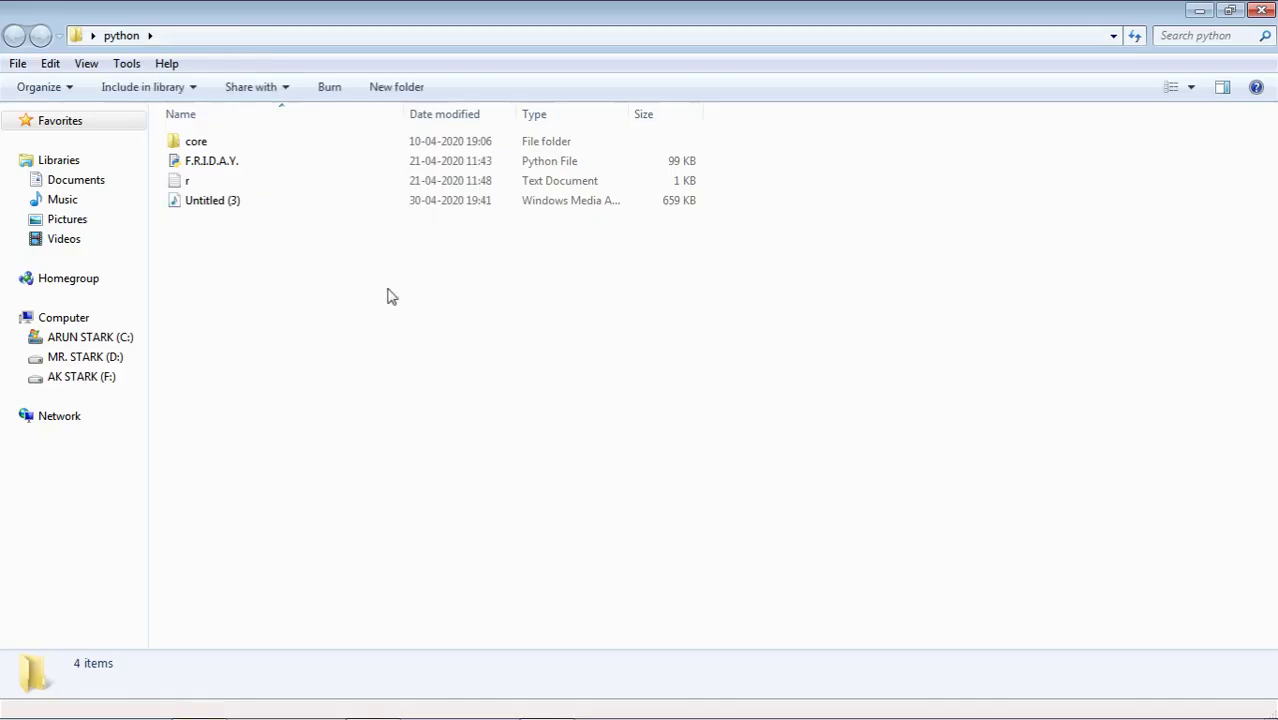
left_click(1261, 9)
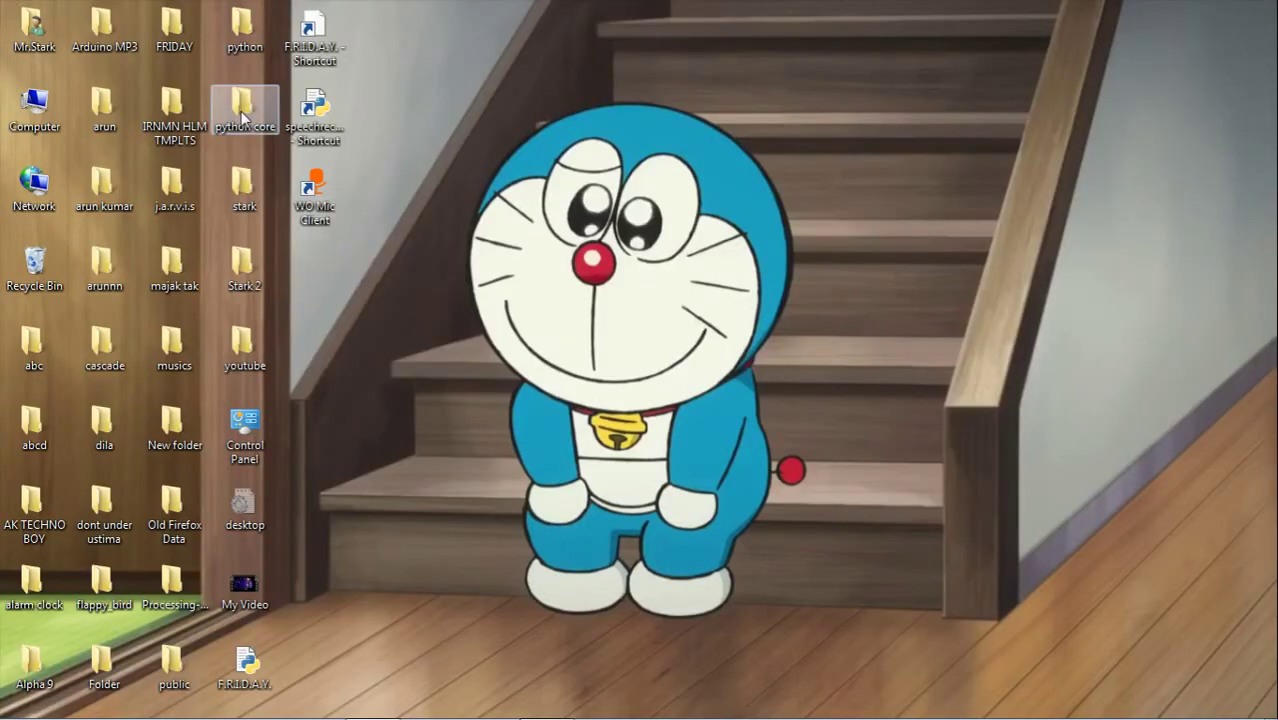
double_click(241, 111)
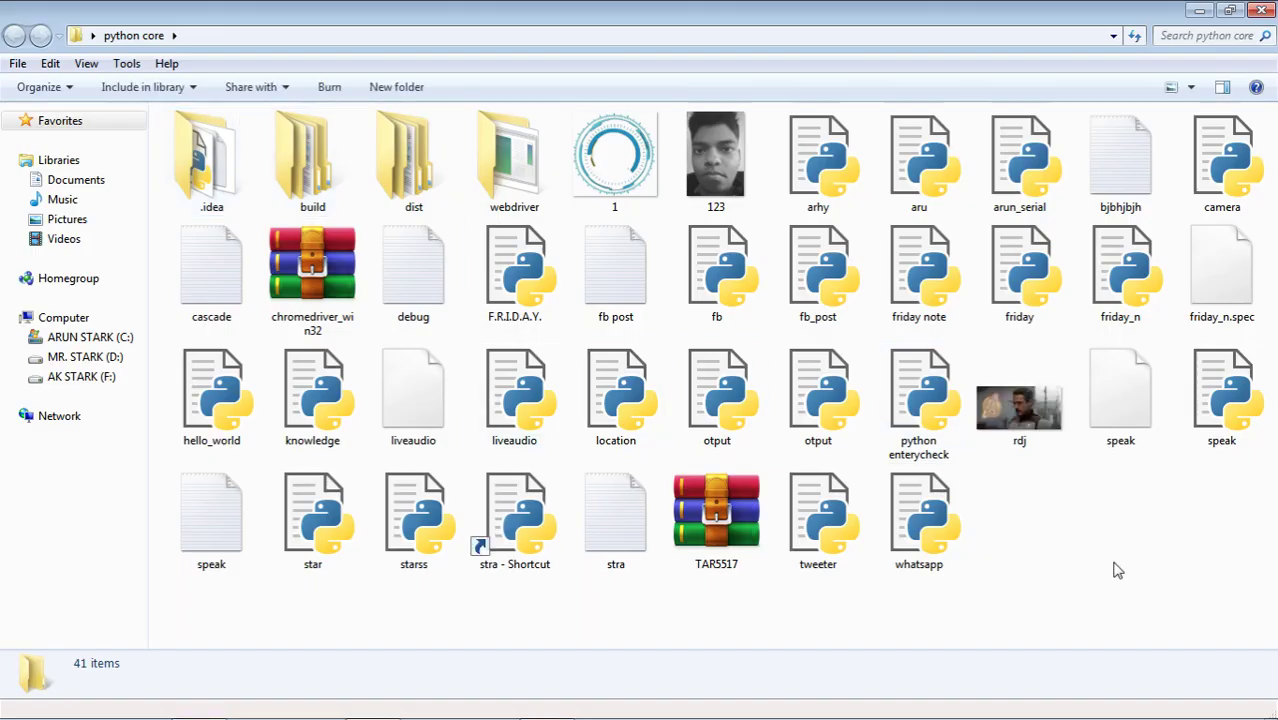
key("ctrl+v")
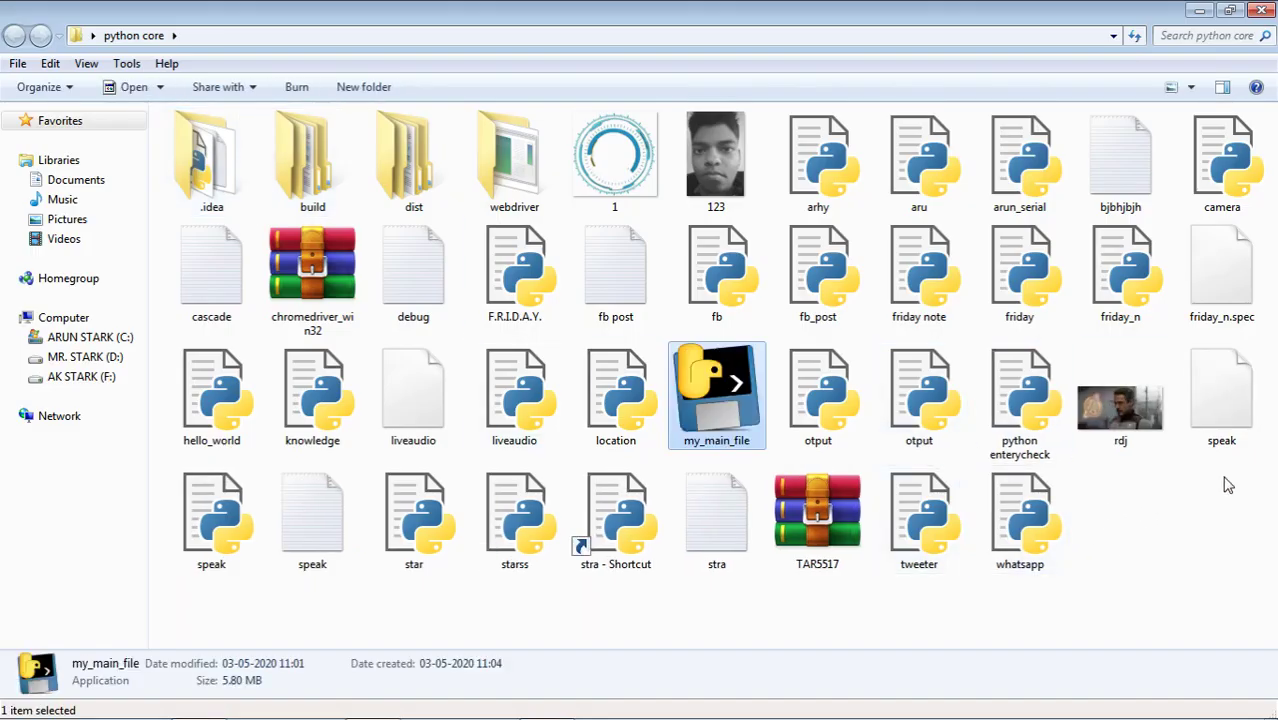
key("Return")
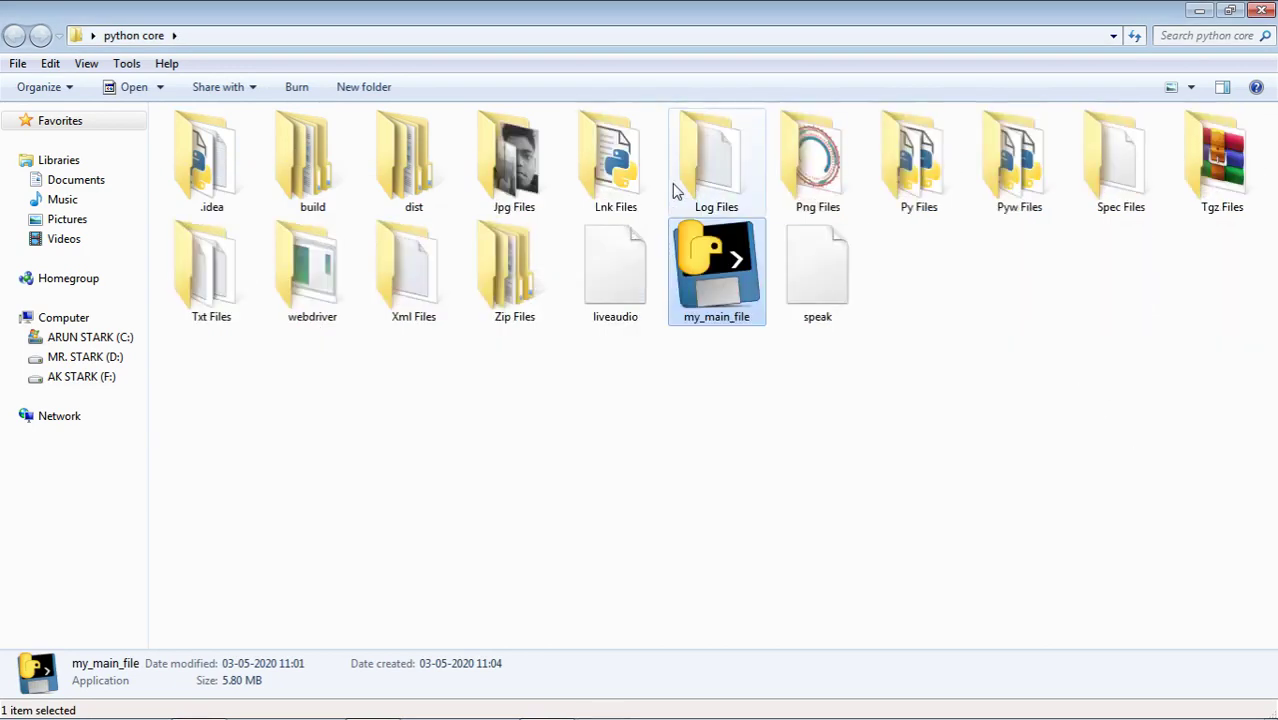
Check the contents of the Lnk Files folder and return to the python core folder
double_click(630, 190)
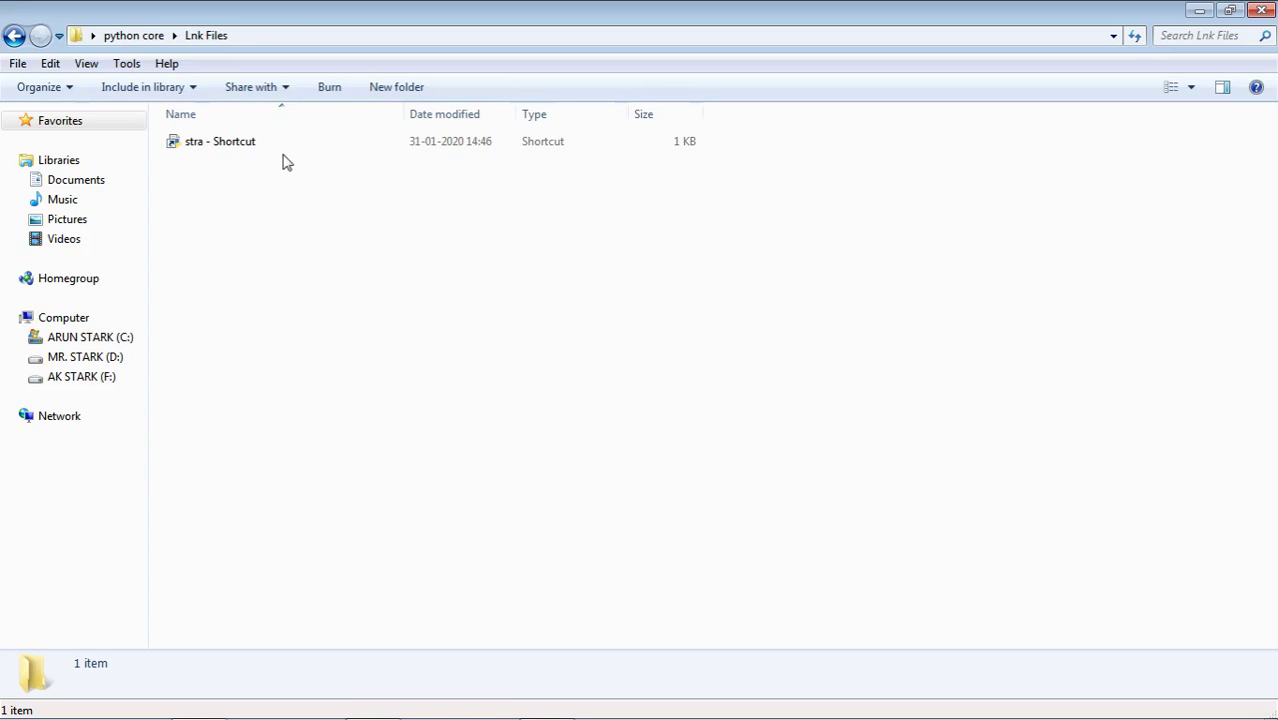
left_click(14, 36)
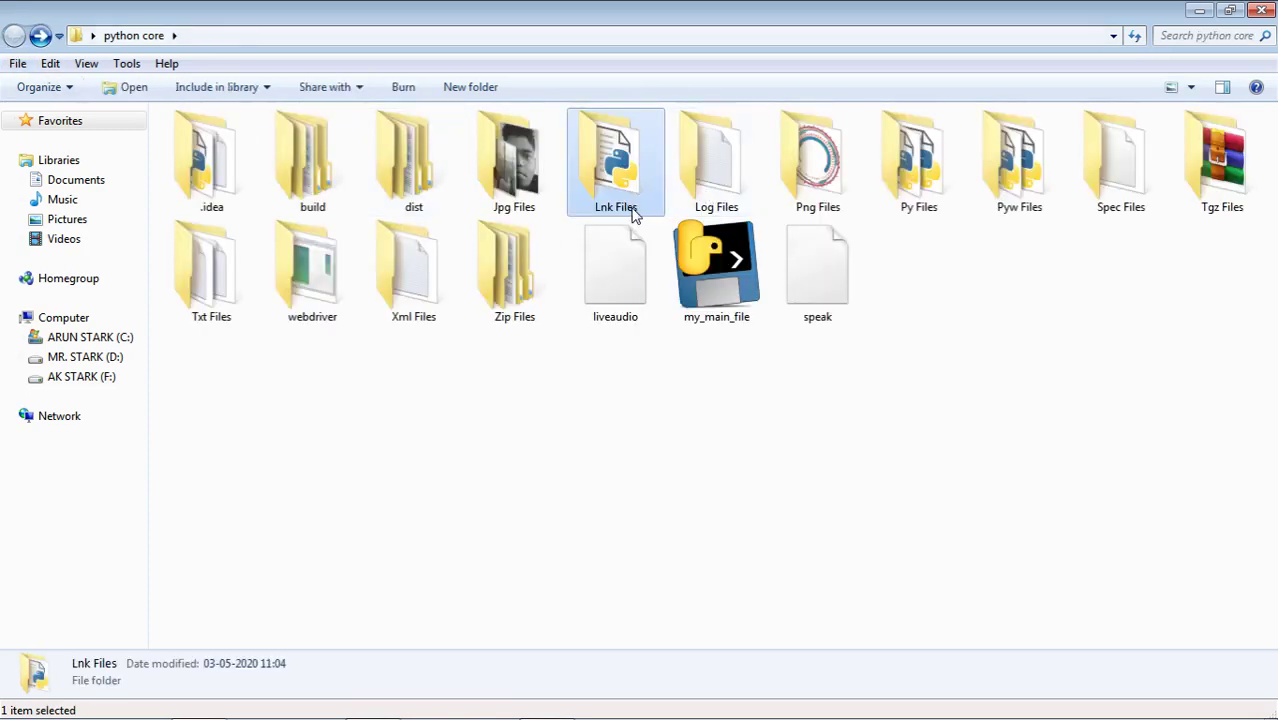
left_click(703, 208)
left_click(805, 205)
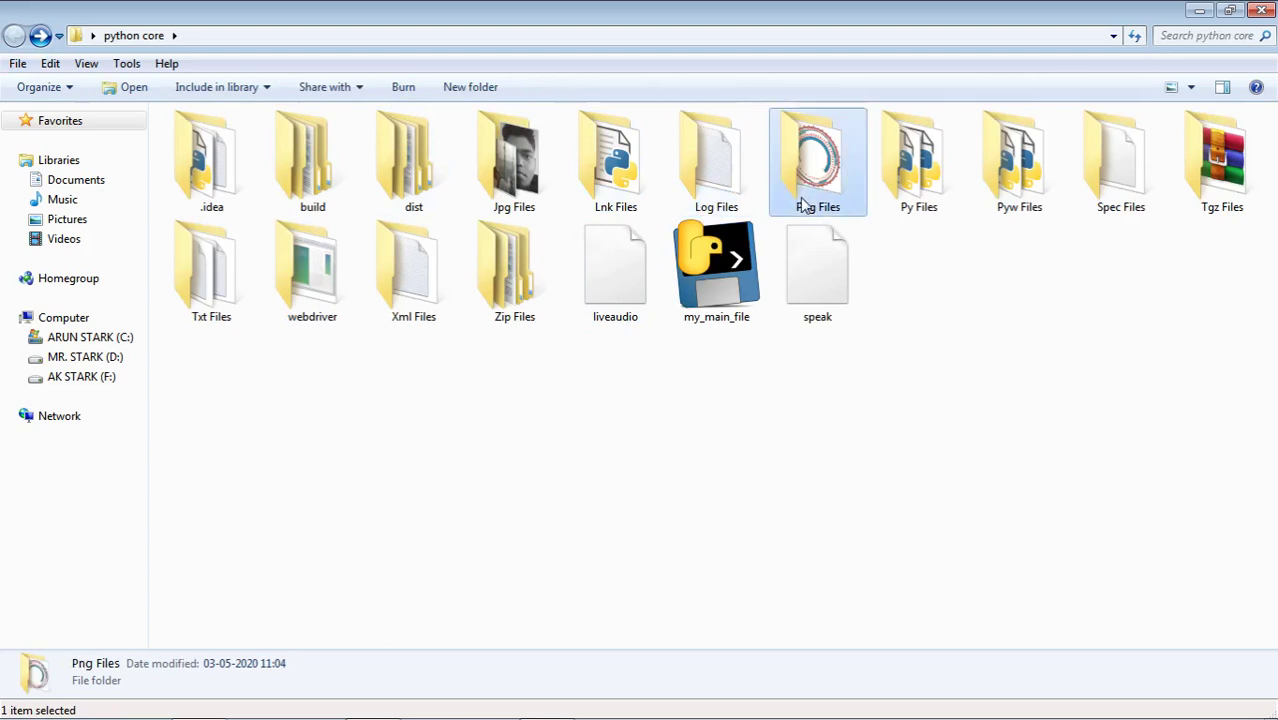
Open the Log Files folder in python core and examine the debug file's type in its properties
left_click(718, 202)
double_click(716, 202)
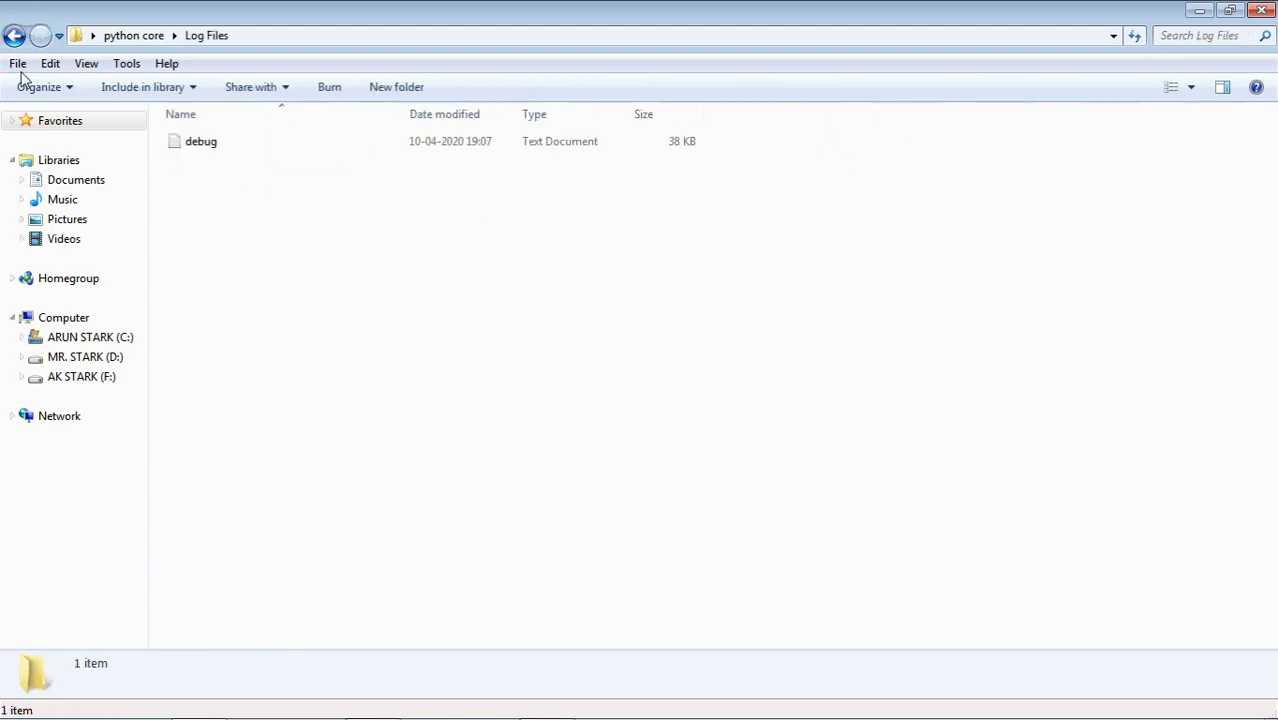
left_click(352, 159)
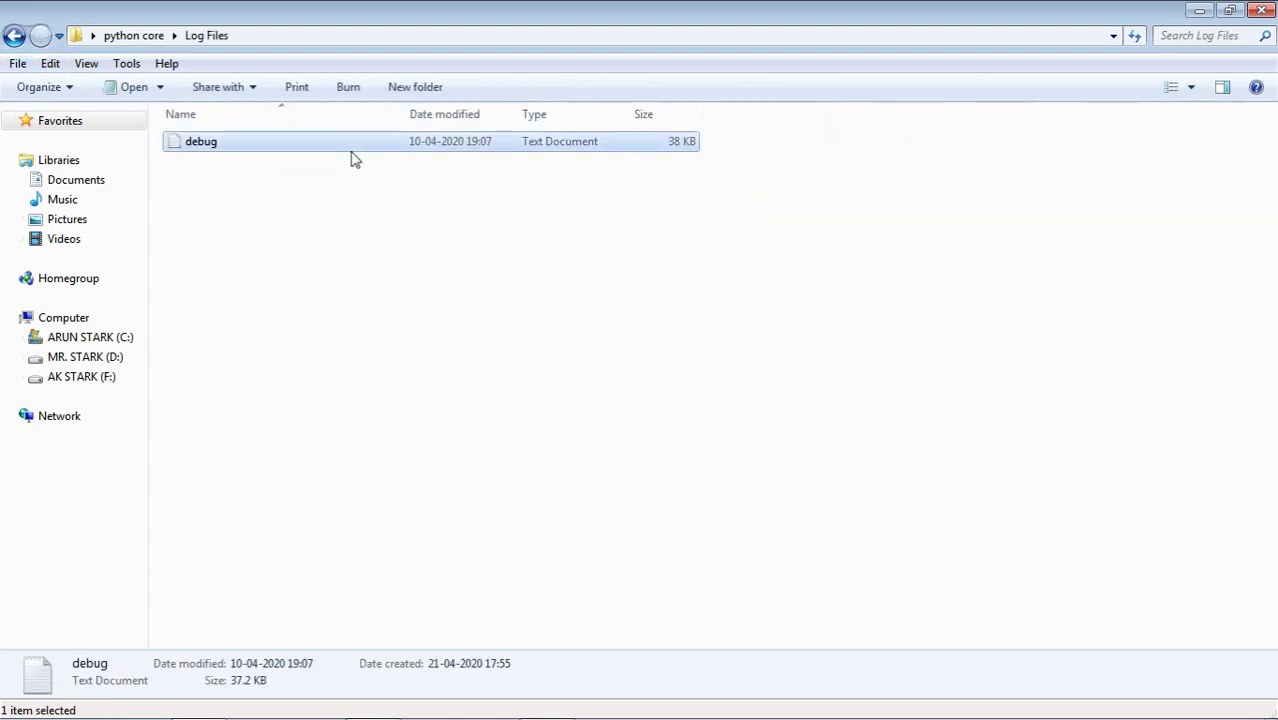
right_click(336, 150)
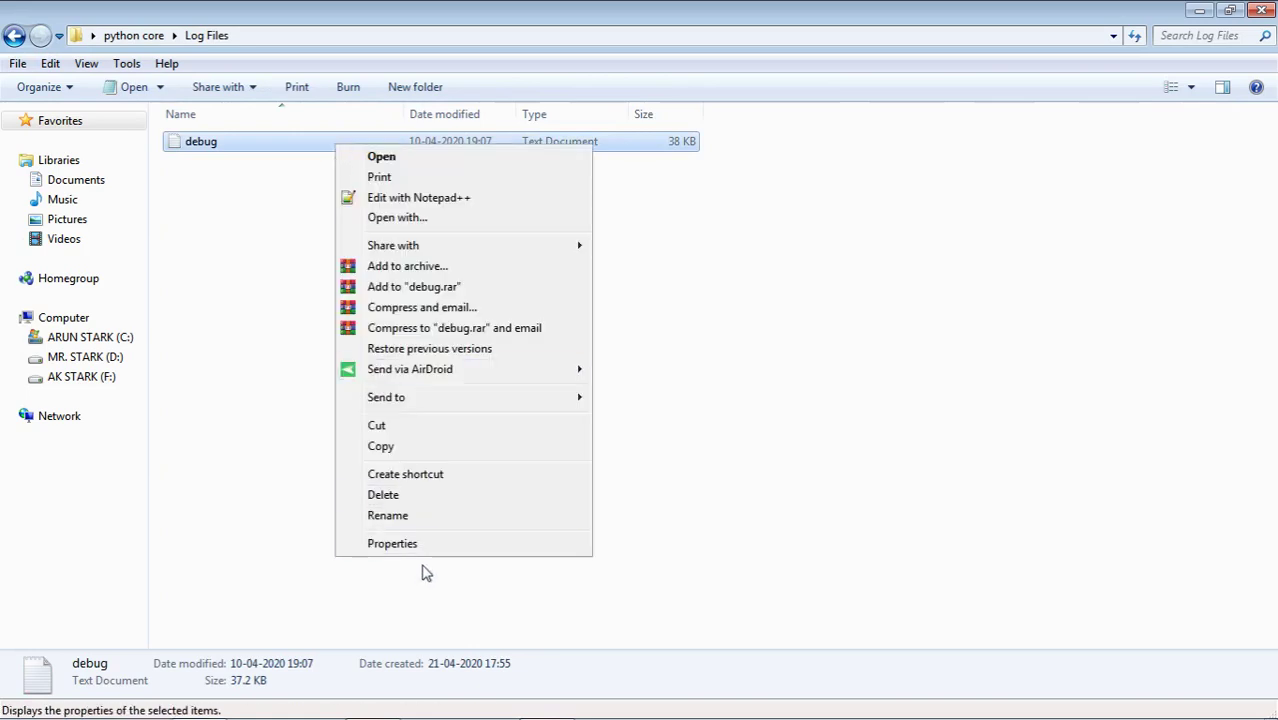
left_click(416, 548)
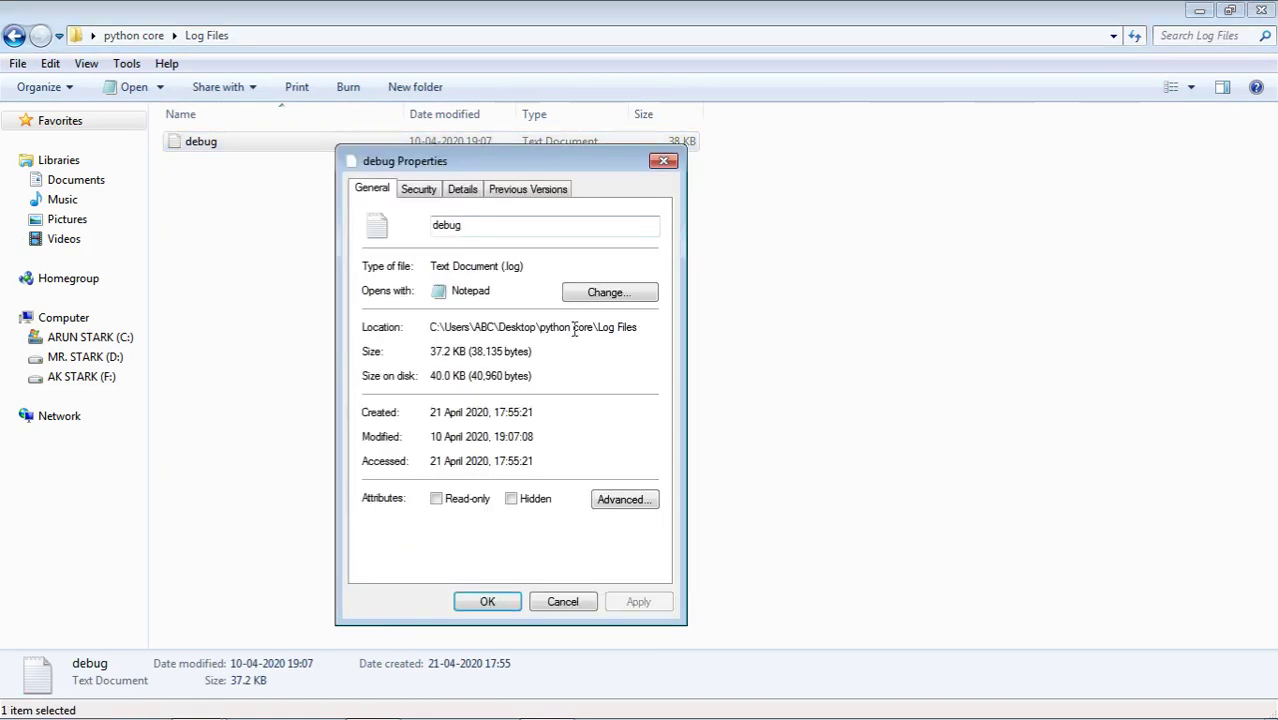
left_click_drag(524, 267, 507, 268)
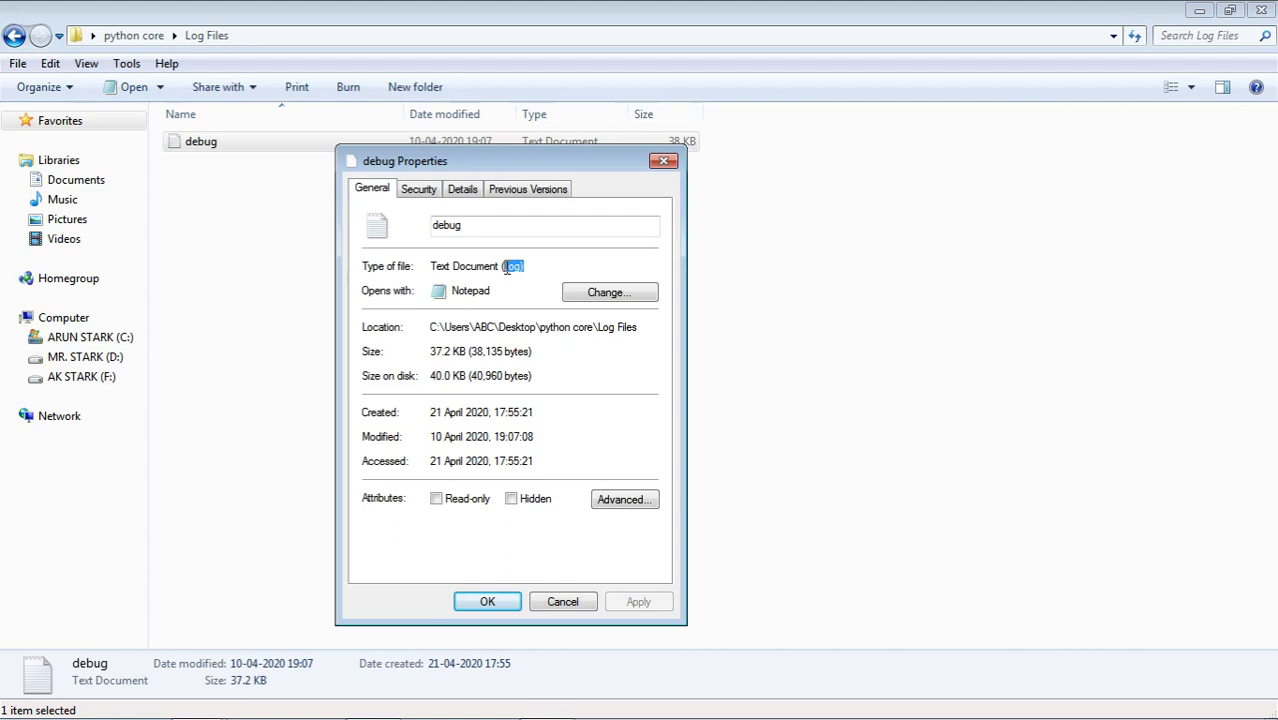
left_click(663, 162)
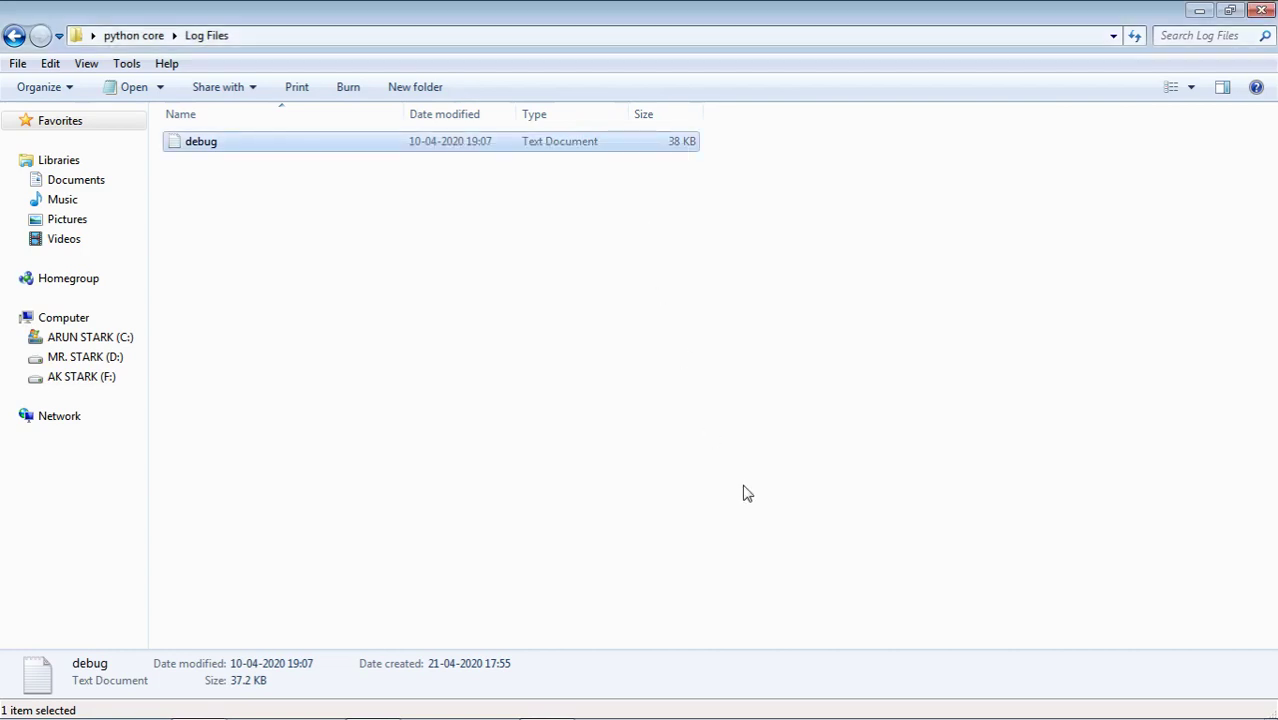
left_click(540, 702)
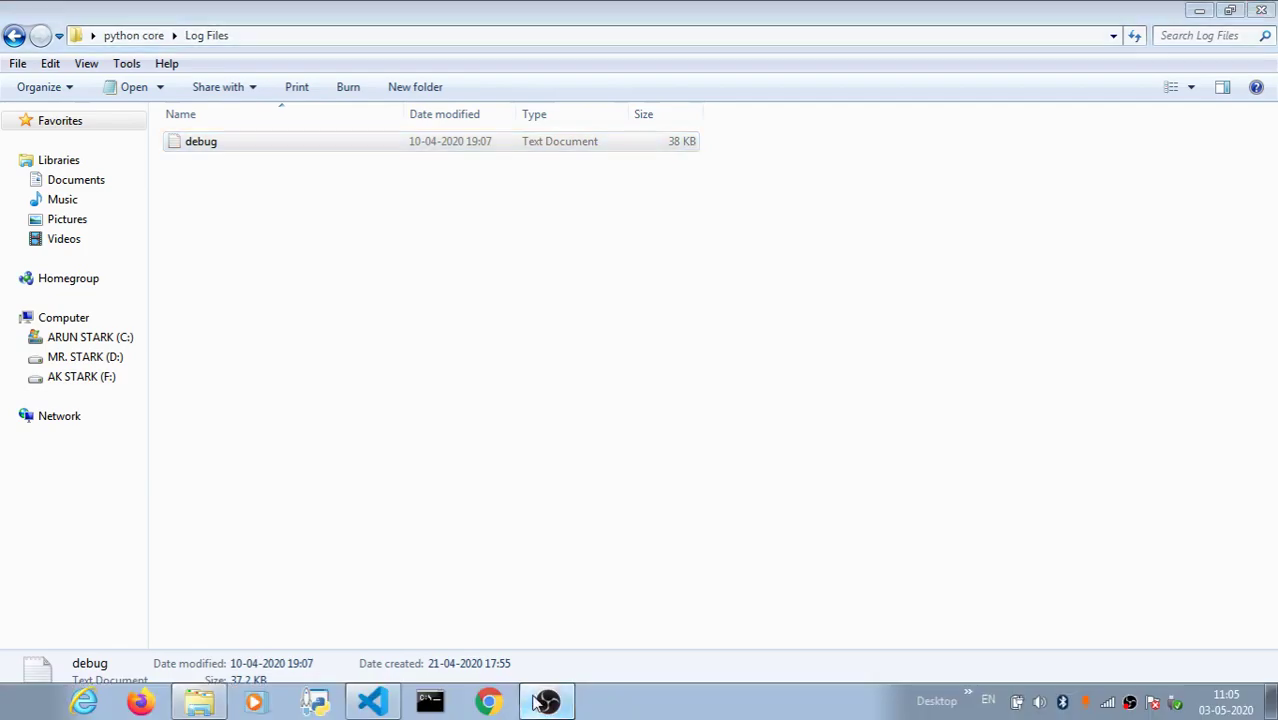